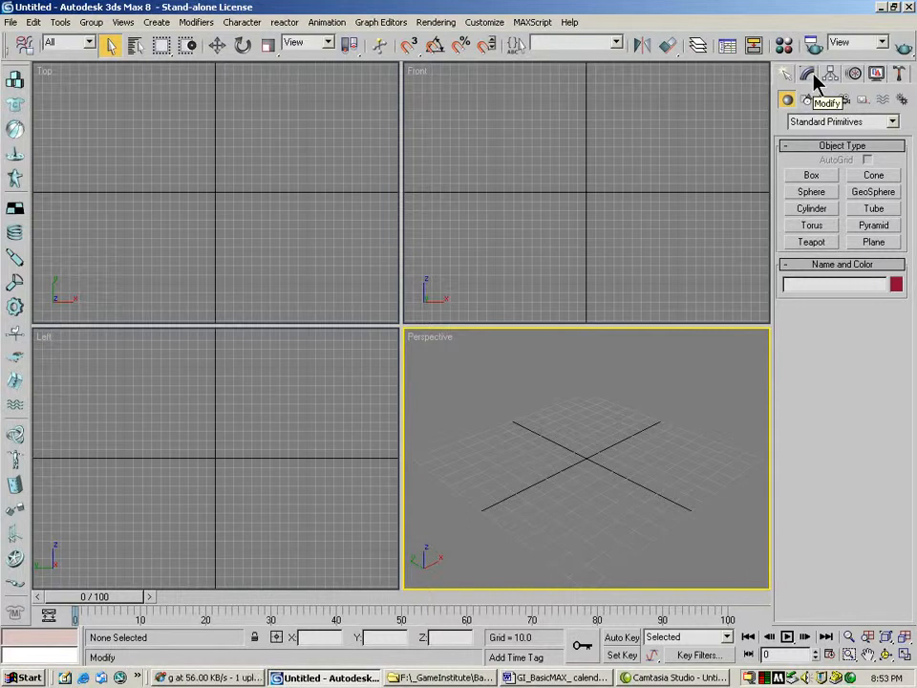
- Create a plane about 235 wide and 159 long in the Front viewport, with 7 length segments
click(872, 243)
drag(477, 122, 690, 264)
click(892, 426)
click(891, 426)
click(892, 427)
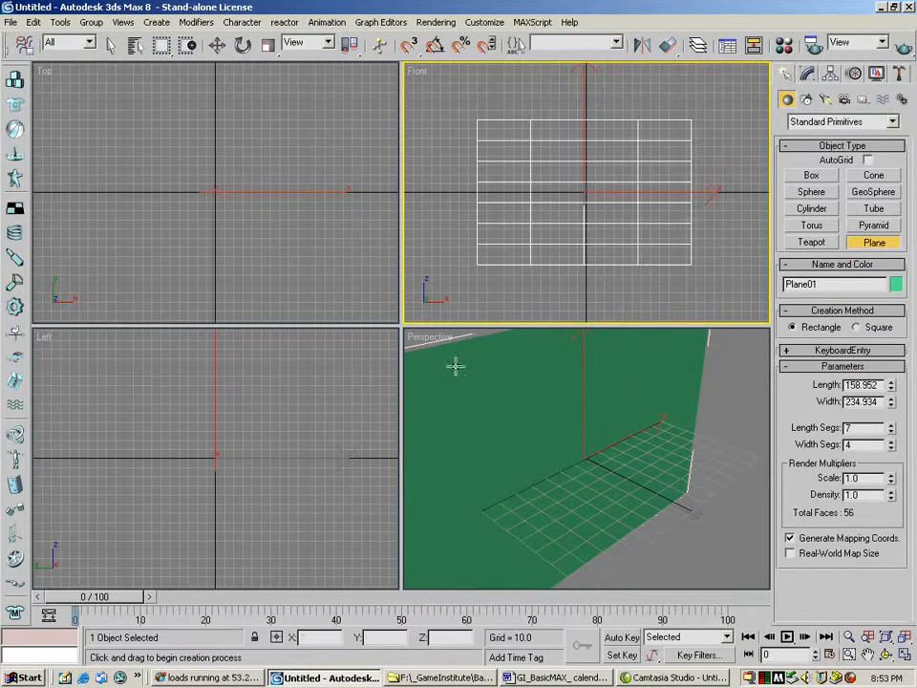
- Display edged faces in the Perspective viewport and maximize that viewport with the whole plane in view
right_click(436, 345)
click(484, 409)
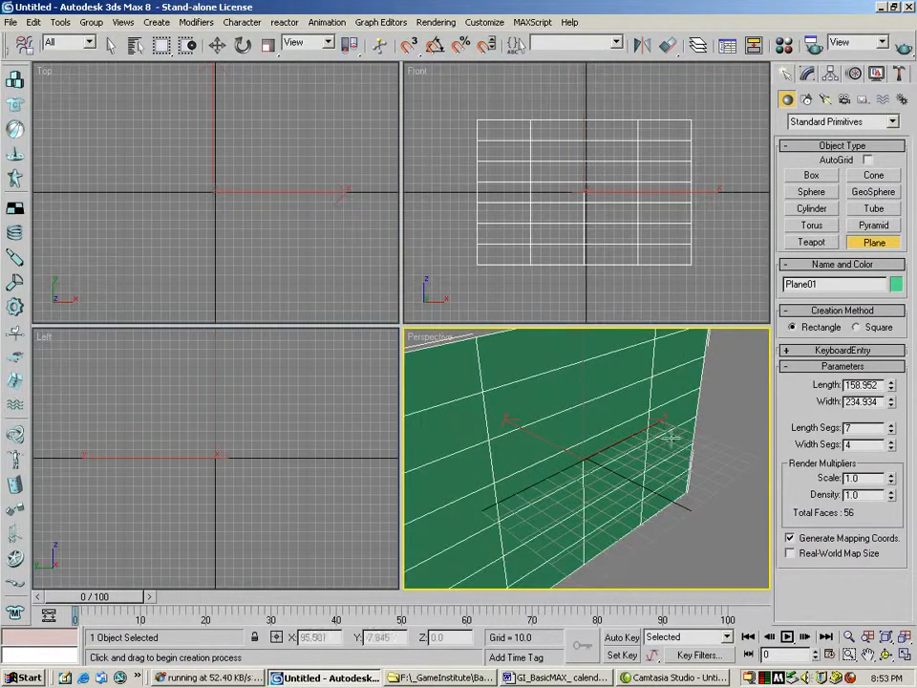
click(850, 637)
drag(610, 432, 631, 483)
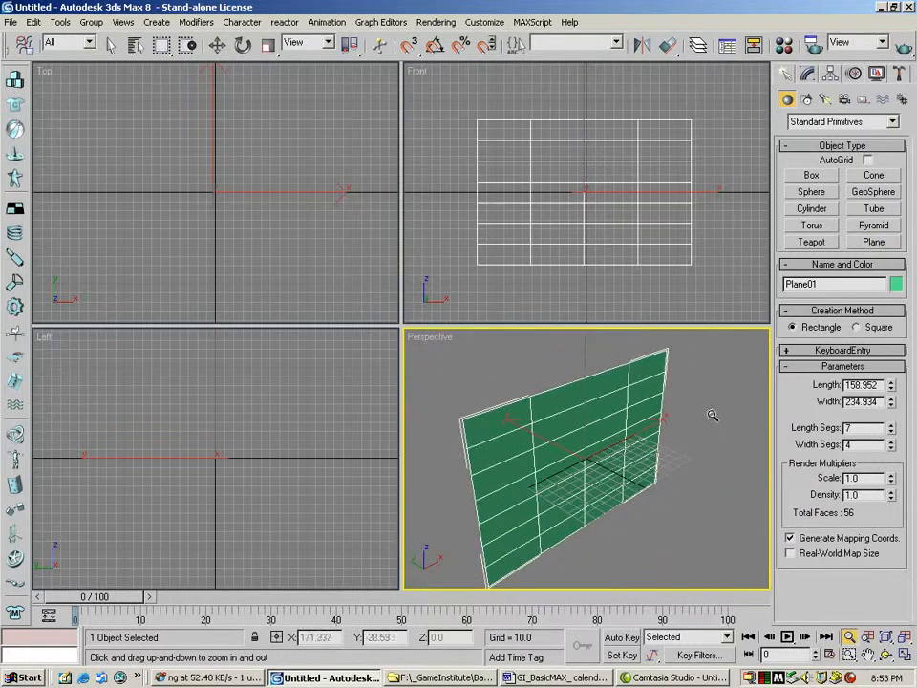
click(906, 657)
key(ctrl+r)
drag(489, 380, 516, 348)
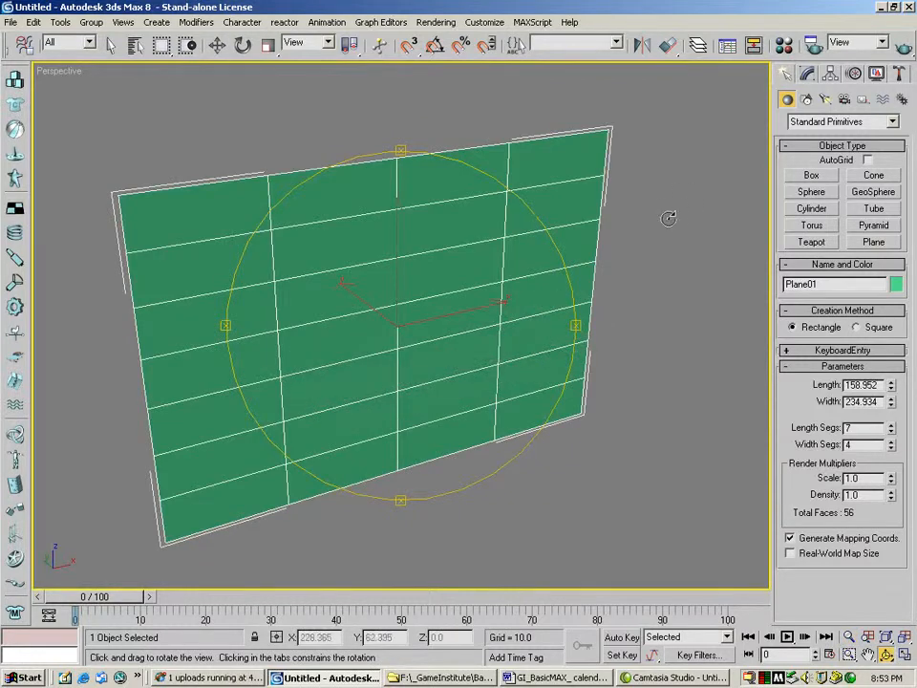
- Apply a Lattice modifier to the plane
click(806, 76)
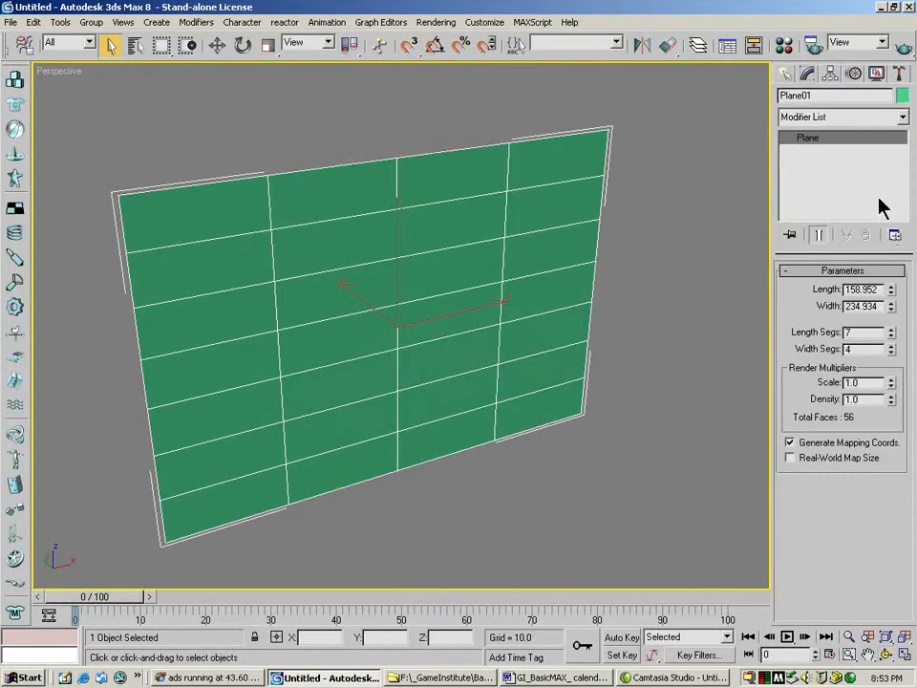
click(903, 116)
scroll(907, 175, down, 10)
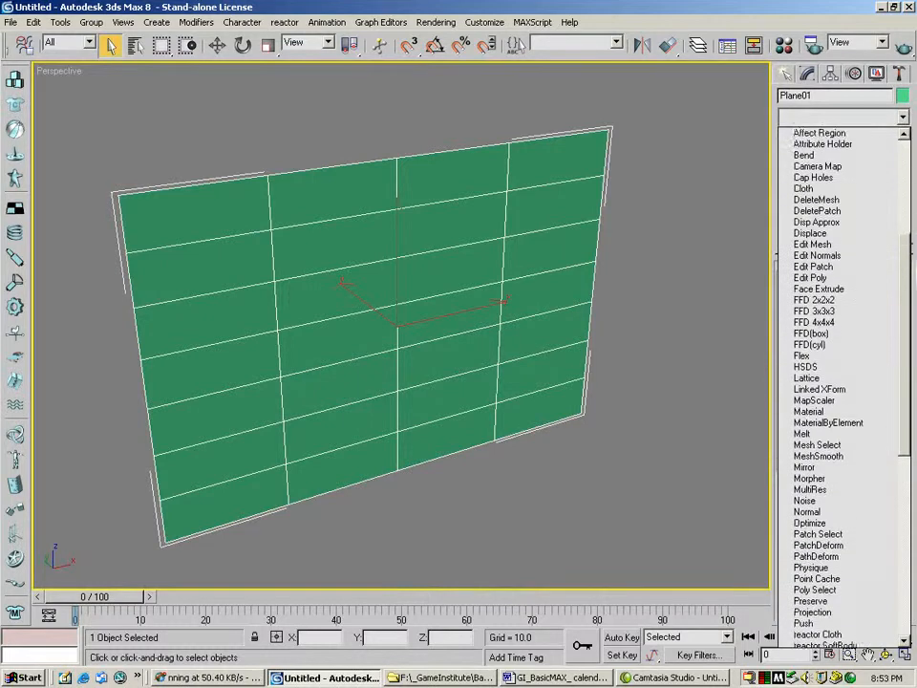
scroll(876, 287, down, 1)
click(828, 323)
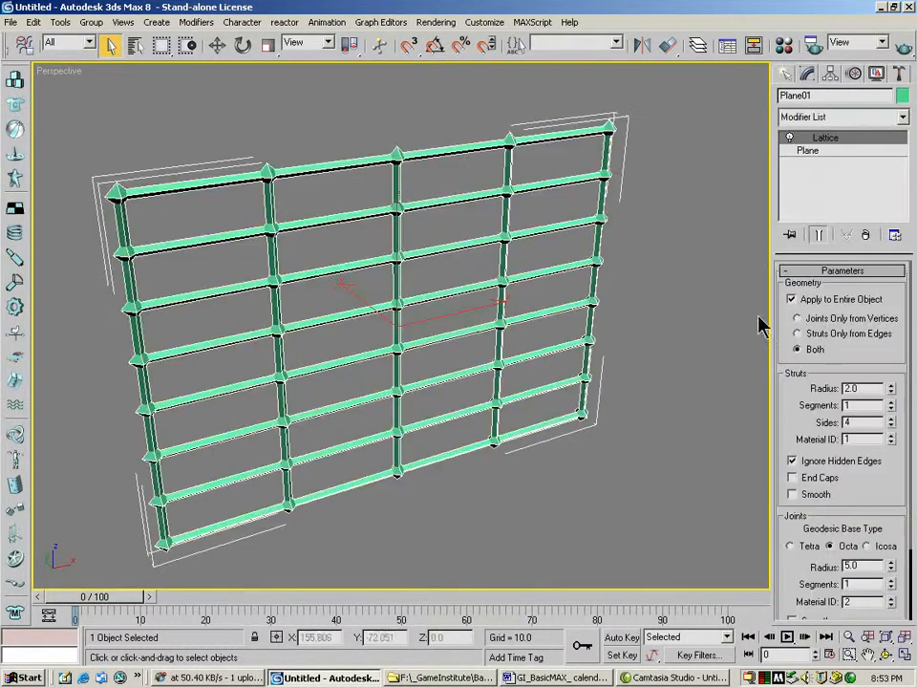
- Set the lattice to Struts Only from Edges, with strut radius 3.5, 7 sides and End Caps enabled
scroll(852, 365, down, 2)
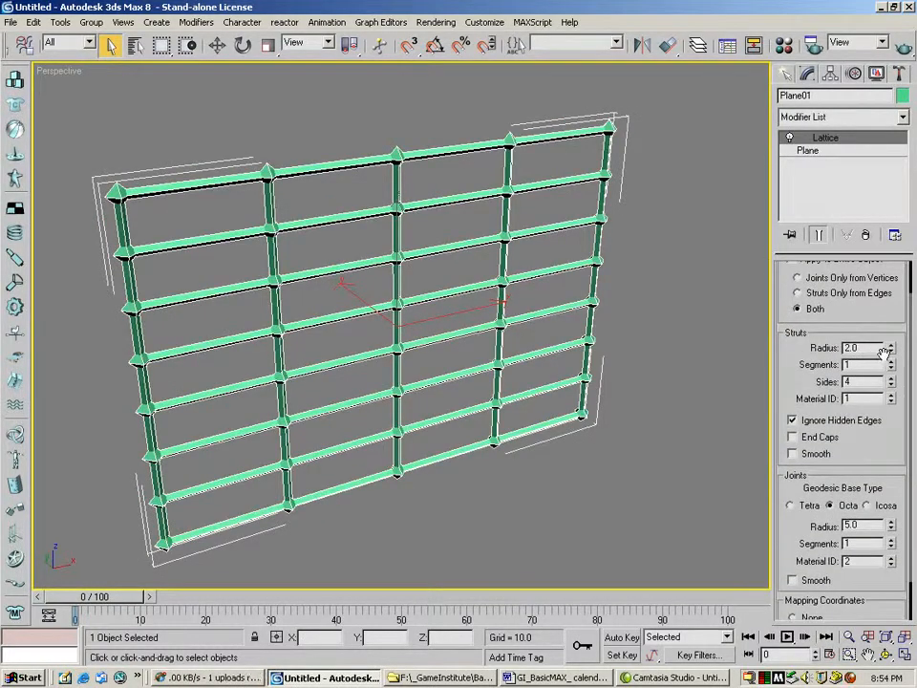
mouse_move(890, 350)
mouse_down()
mouse_move(897, 358)
mouse_move(891, 329)
mouse_up()
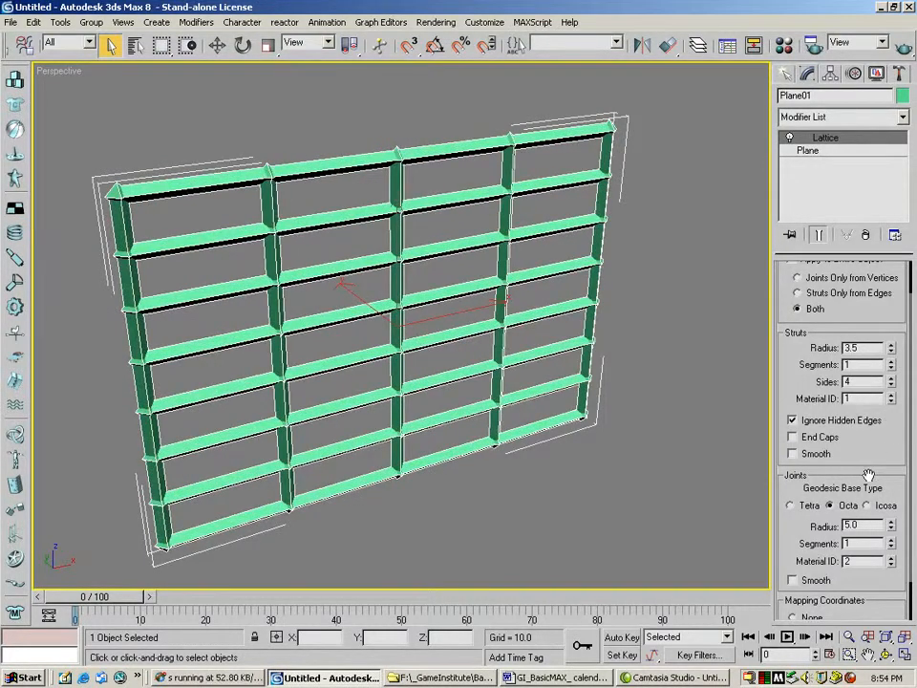
click(798, 278)
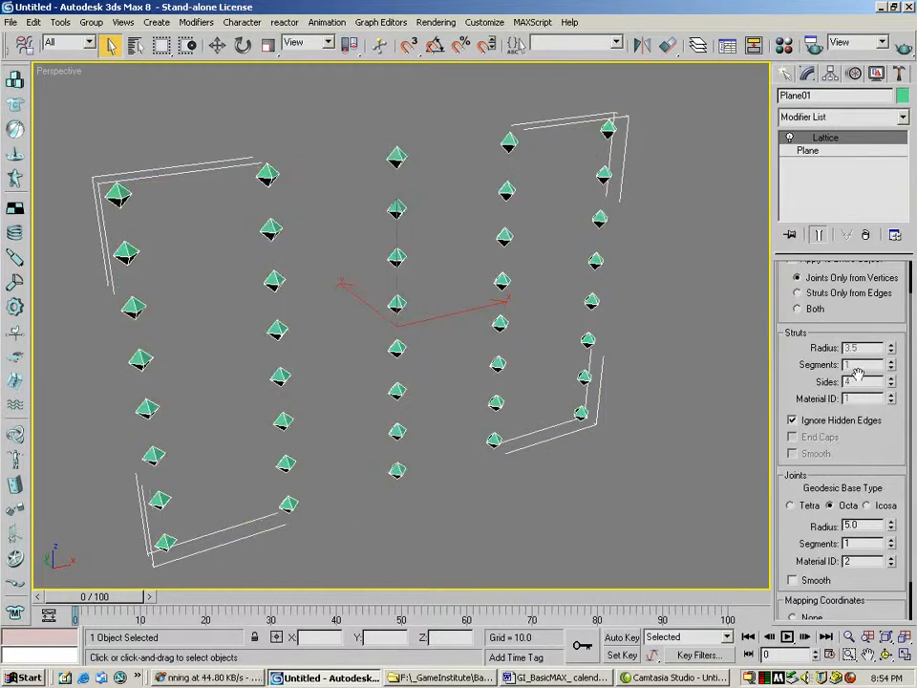
click(813, 295)
drag(895, 386, 896, 384)
drag(879, 449, 838, 395)
click(792, 391)
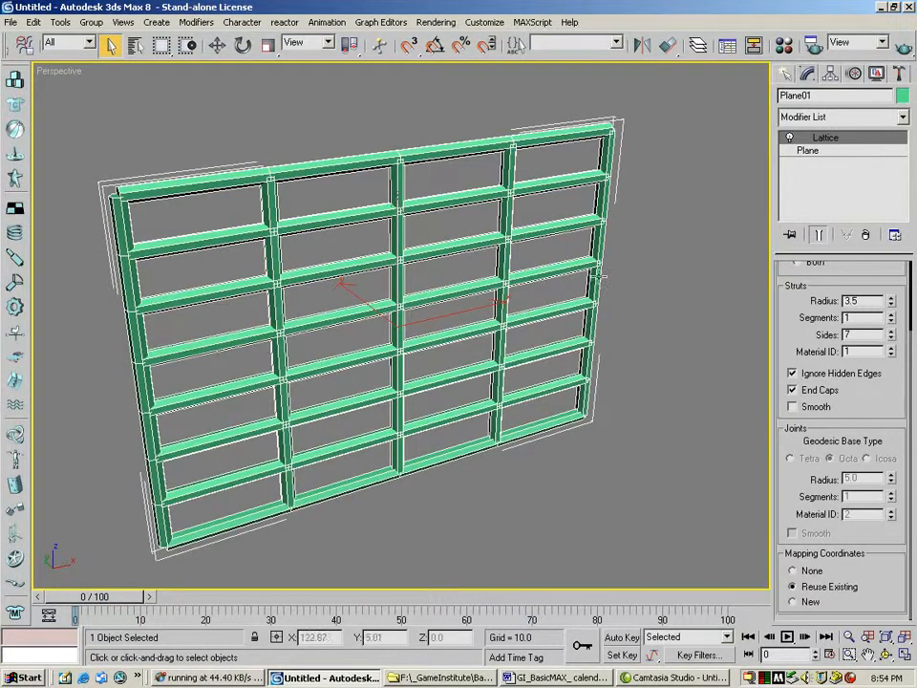
drag(861, 280, 867, 492)
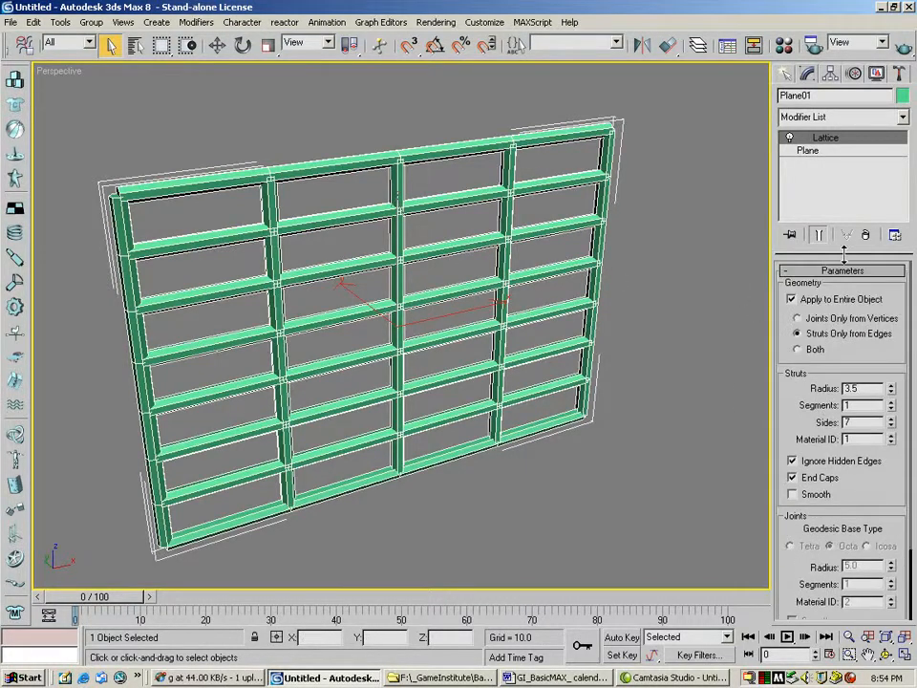
- Add an FFD 4x4x4 modifier above the Lattice and activate its Control Points level
click(902, 117)
scroll(841, 382, down, 10)
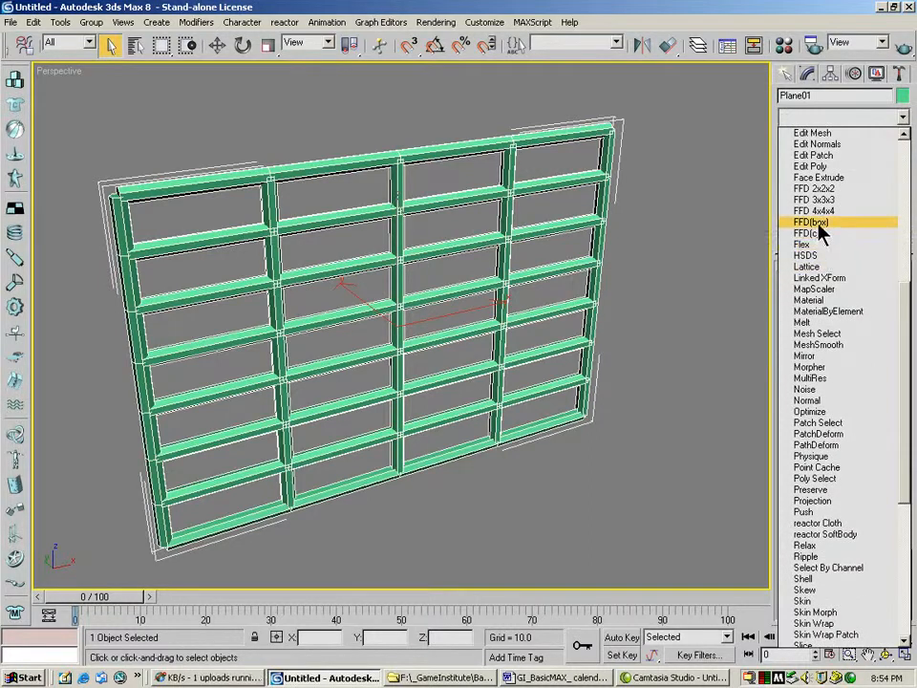
click(821, 218)
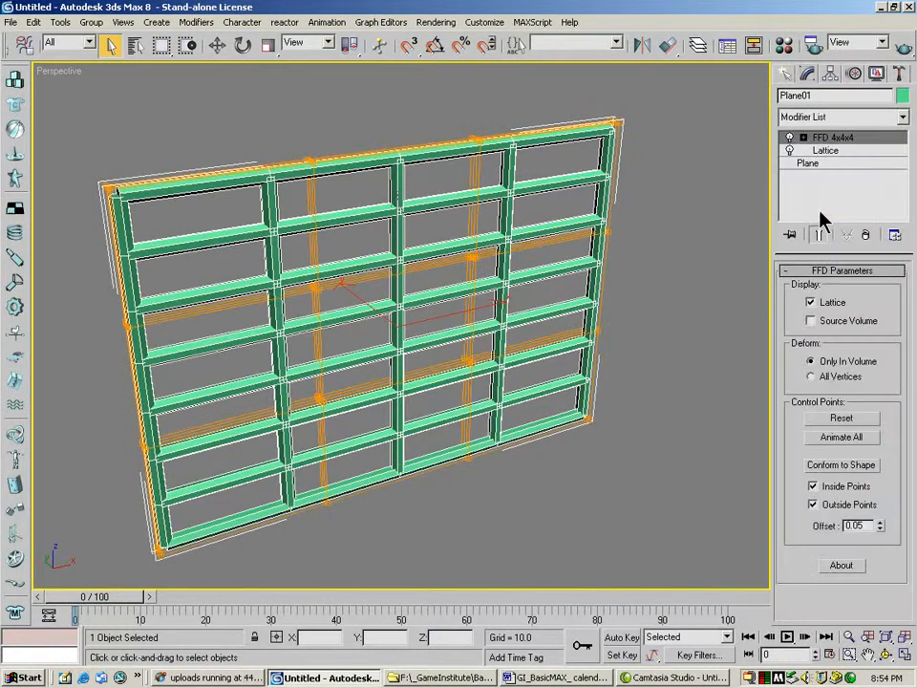
click(804, 138)
click(843, 155)
- Select the upper and lower rows of FFD control points and move them along Y to about 78, curving the grid
click(886, 656)
drag(468, 323, 352, 284)
click(215, 45)
drag(93, 96, 712, 182)
ctrl+drag(120, 462, 716, 544)
click(243, 45)
click(217, 45)
drag(388, 306, 391, 261)
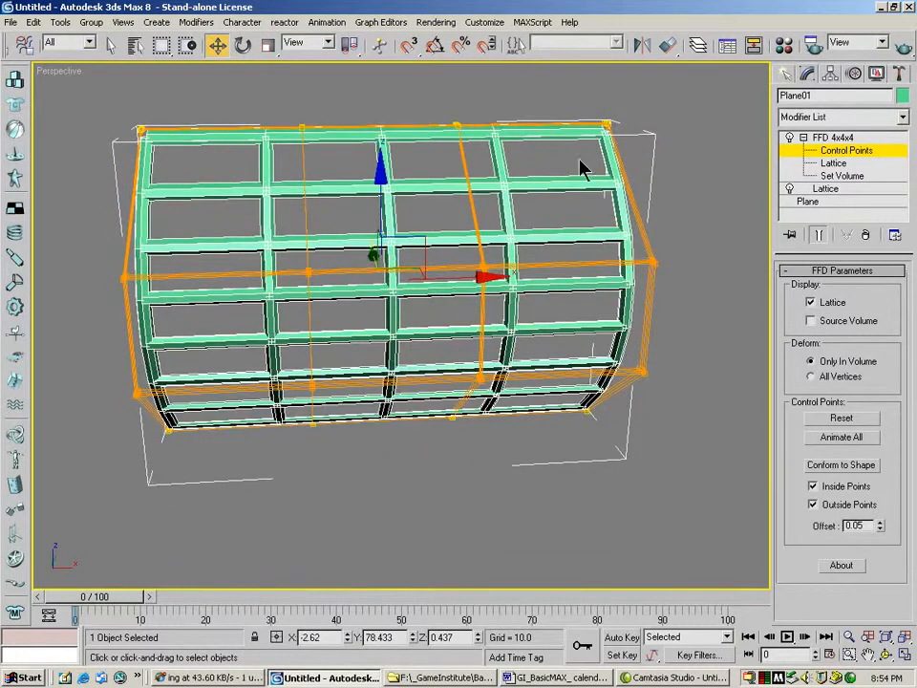
- Select only the FFD control points at the four corners of the curved grid
click(608, 125)
ctrl+drag(134, 127, 135, 128)
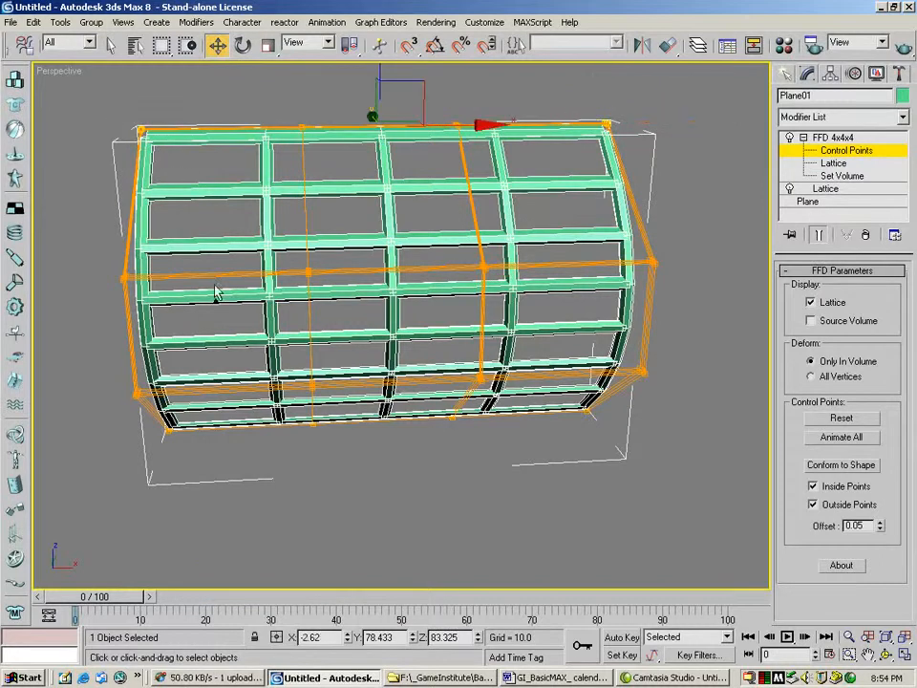
ctrl+drag(142, 414, 222, 477)
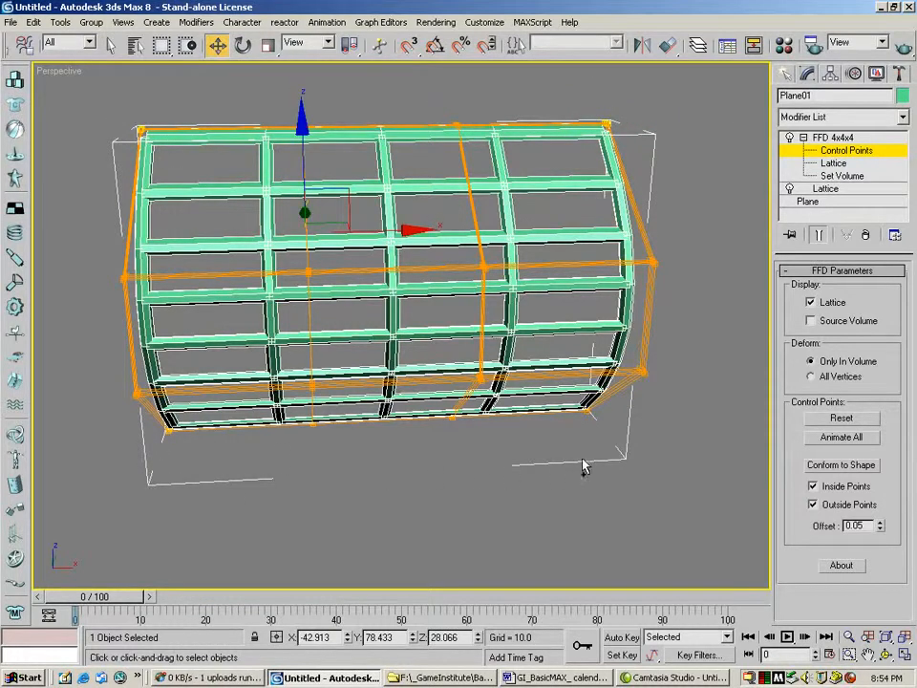
ctrl+drag(576, 409, 579, 399)
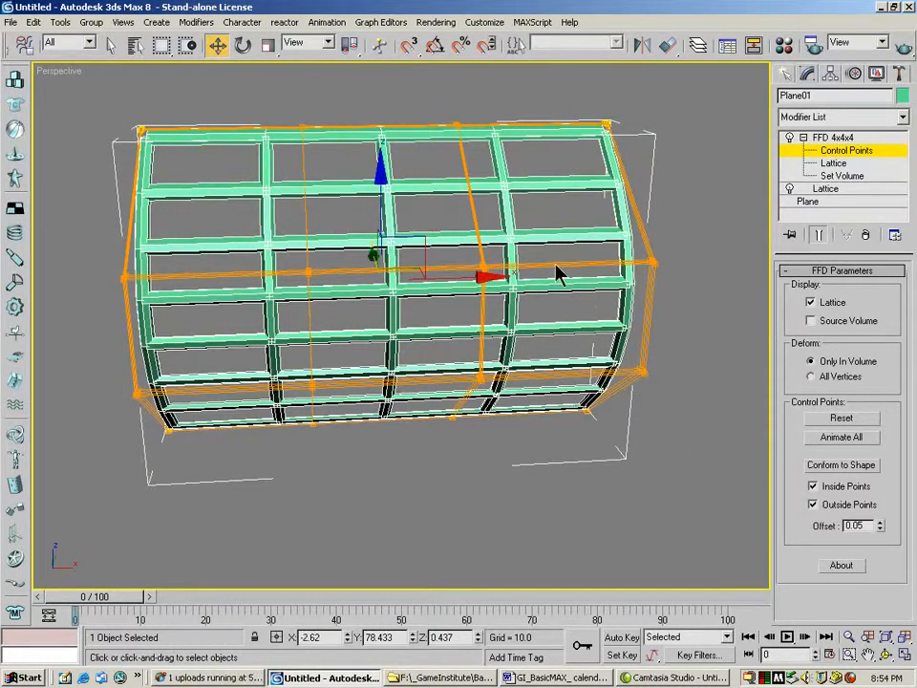
- Try scaling the corner control points uniformly inward, inspect the shape from another angle, and undo the scaling
click(269, 46)
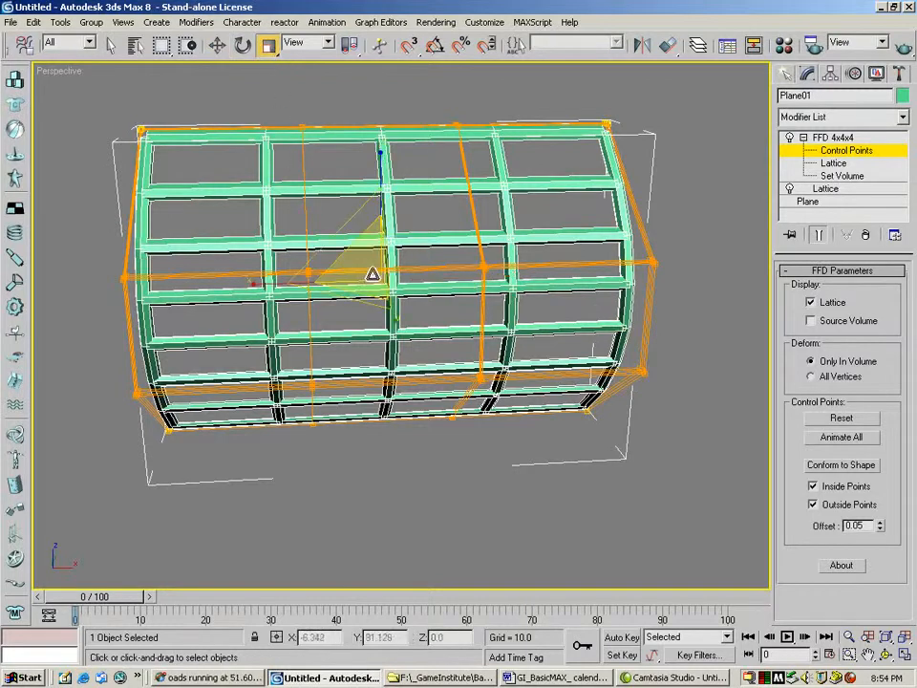
drag(373, 274, 357, 302)
key(ctrl+r)
drag(357, 314, 592, 292)
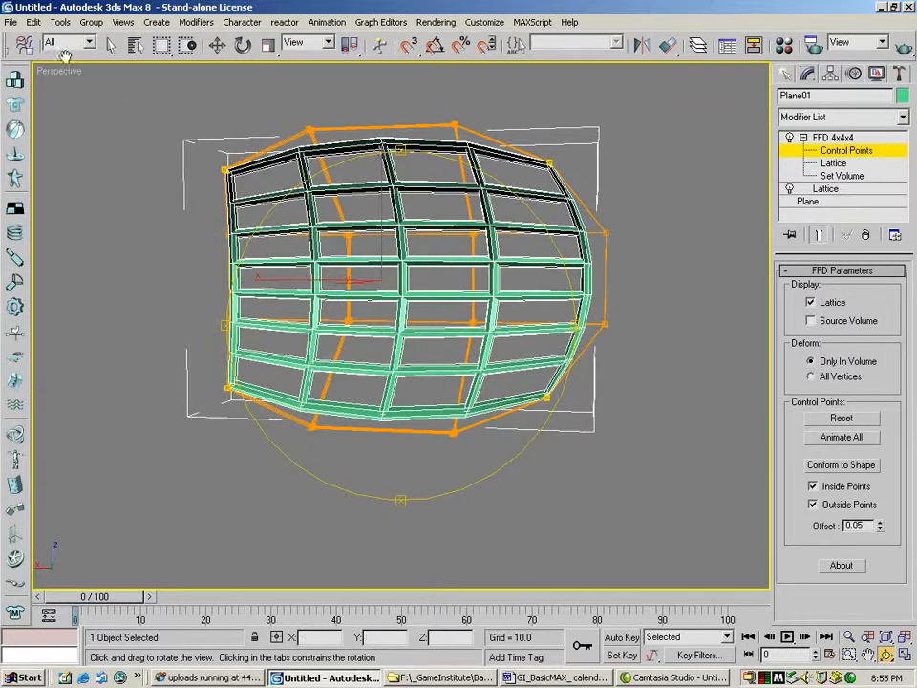
drag(66, 57, 162, 57)
click(19, 44)
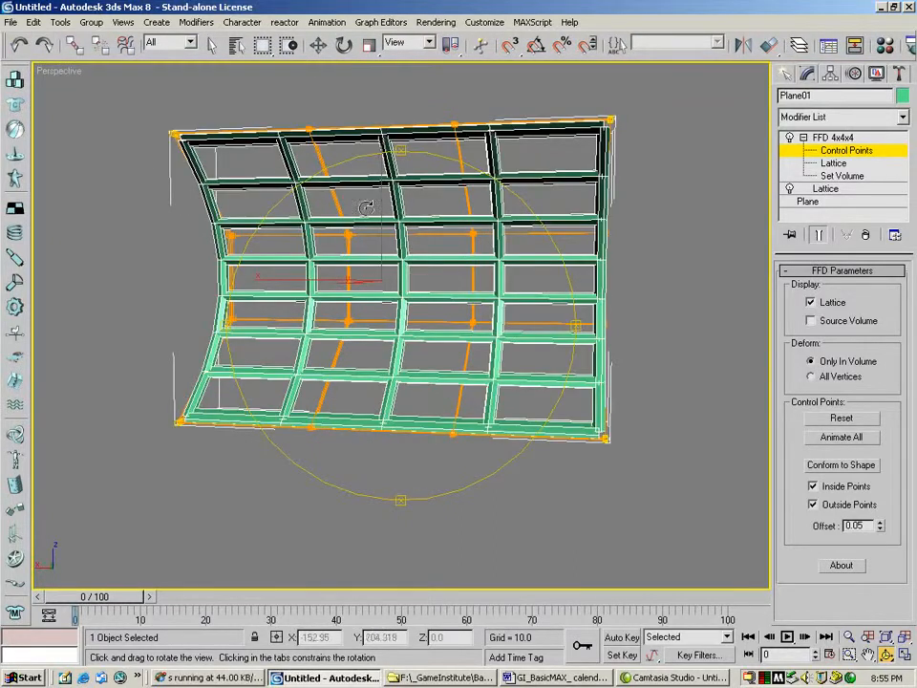
- Scale the corner control points inward along the X and Z axes to round the dish's outline, and leave control point editing
click(370, 44)
drag(487, 282, 471, 277)
drag(382, 165, 381, 186)
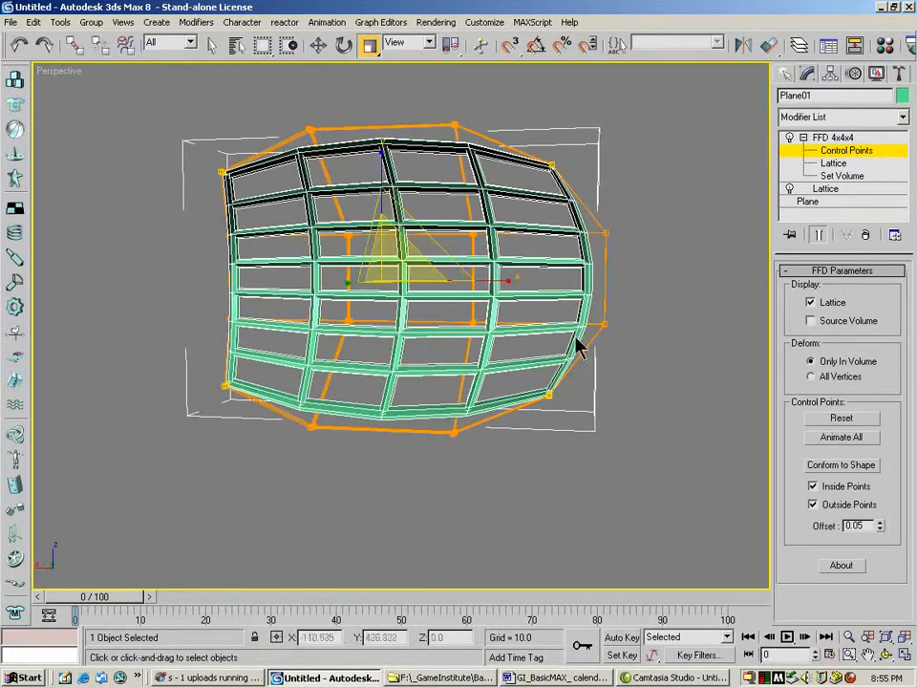
click(887, 655)
drag(478, 311, 432, 317)
click(850, 638)
drag(385, 294, 260, 317)
click(886, 655)
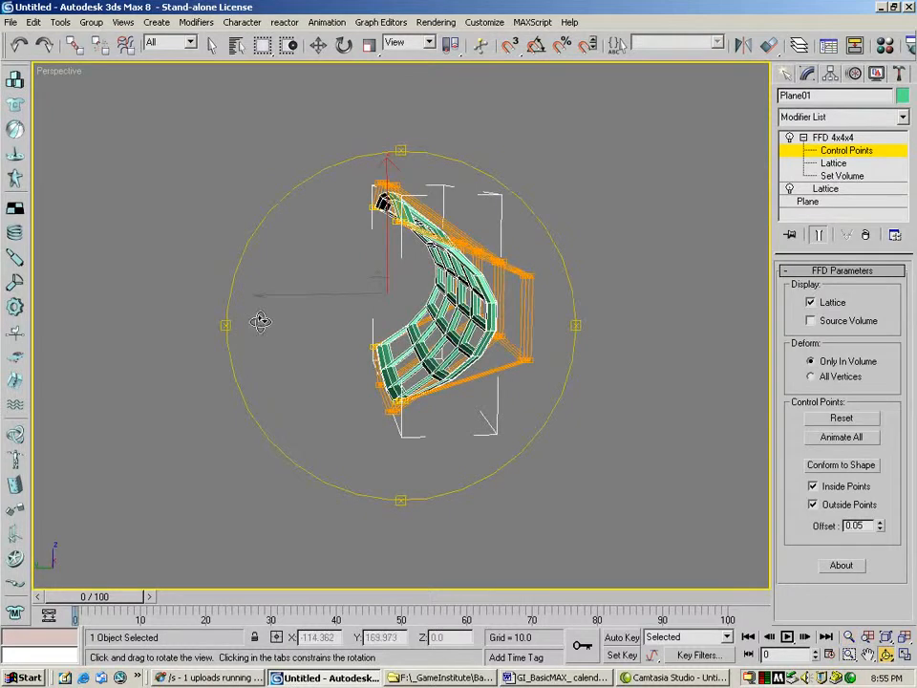
click(833, 163)
- Restore the four-viewport layout and create a cylinder about 19.6 in radius and 55.9 high in the Top viewport
click(787, 75)
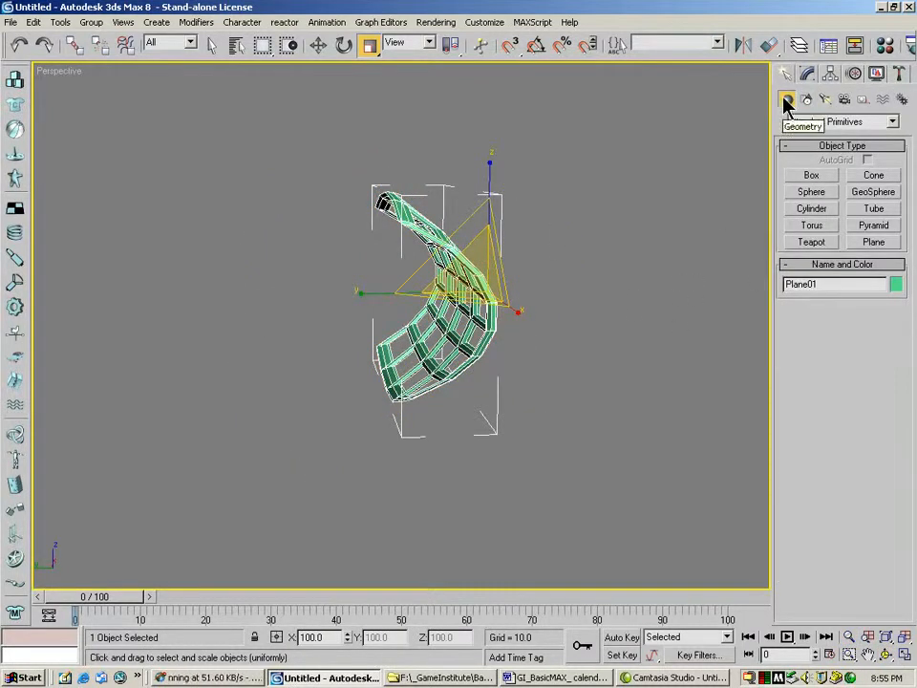
click(813, 210)
key(alt+w)
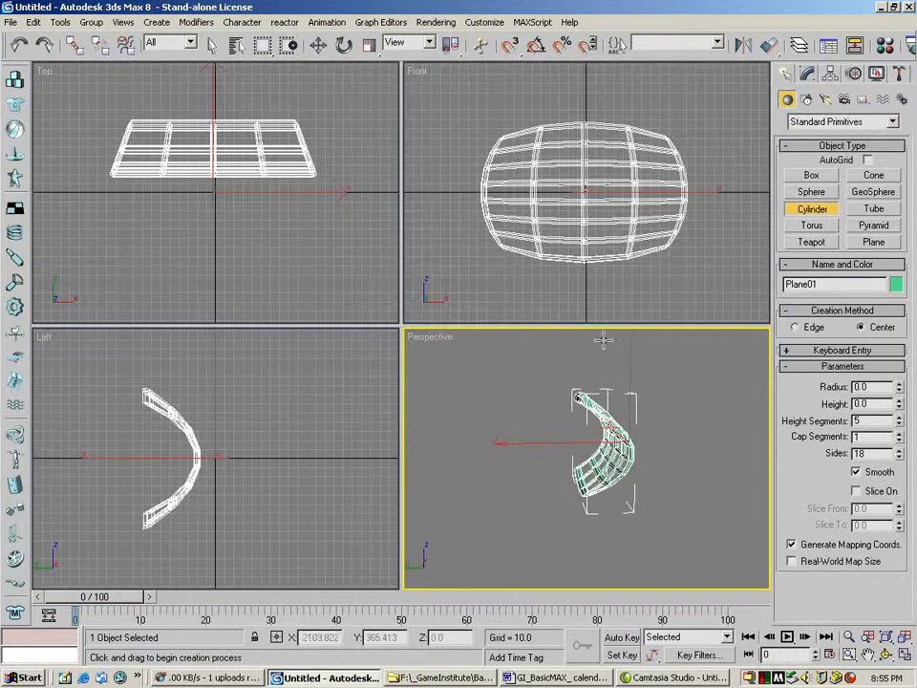
drag(216, 108, 216, 88)
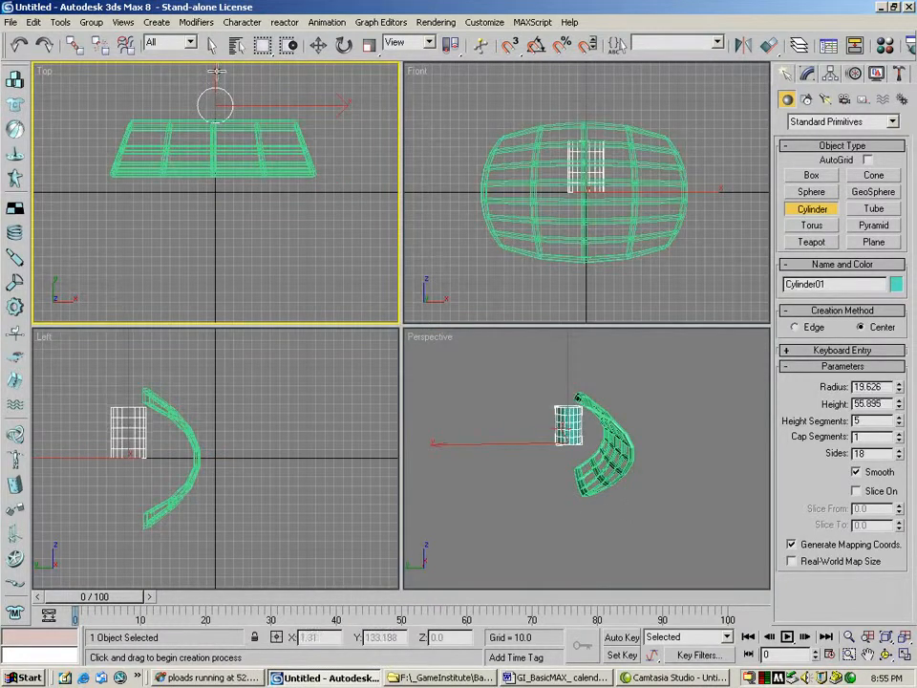
- Move the cylinder below and behind the dish, to about Y 0 and Z -143
click(318, 44)
drag(128, 380, 222, 610)
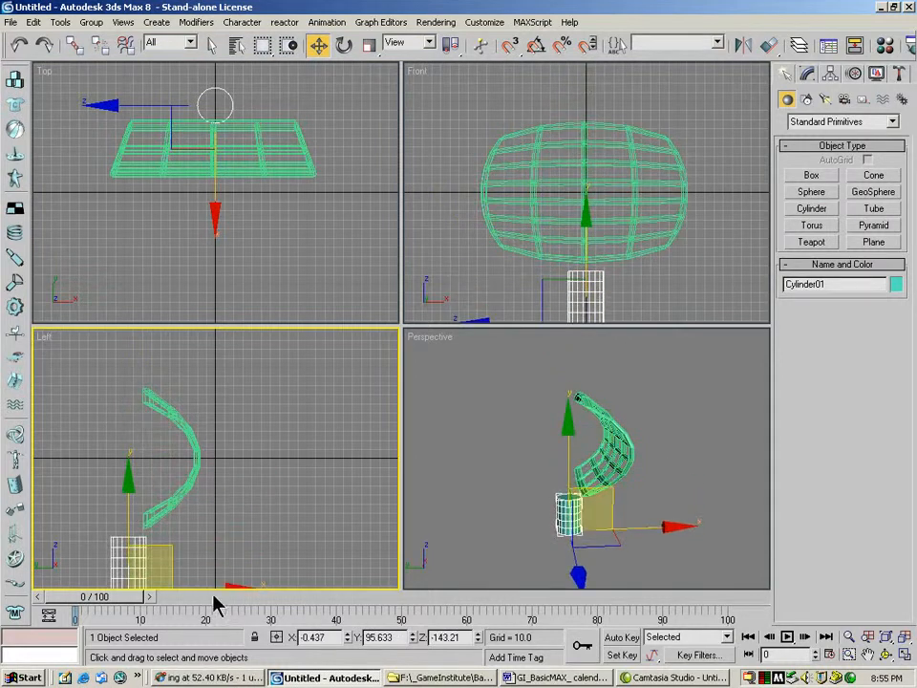
right_click(196, 528)
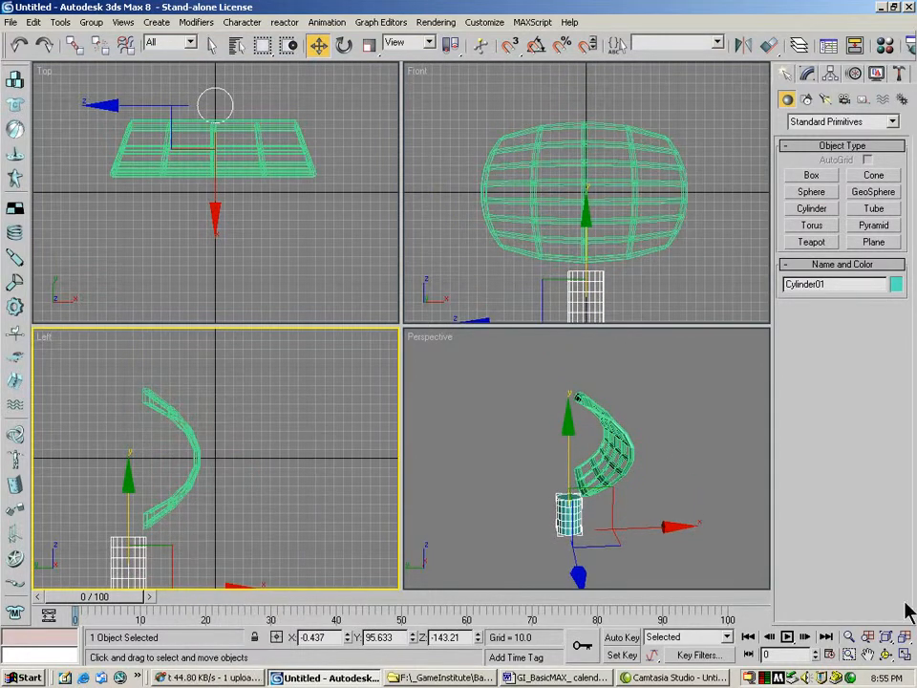
click(869, 655)
drag(299, 471, 301, 449)
click(318, 44)
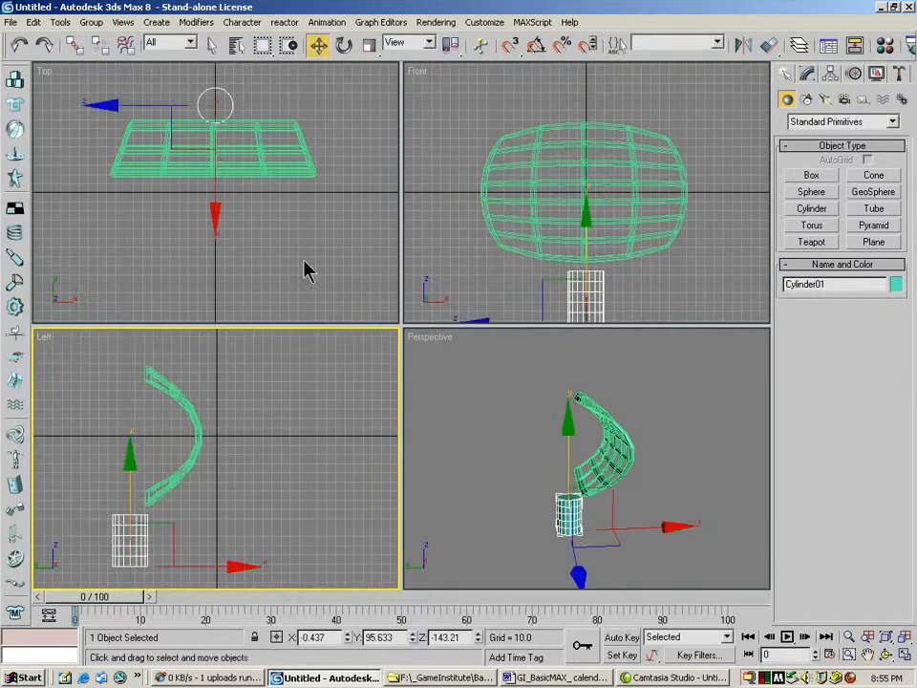
drag(204, 571, 286, 565)
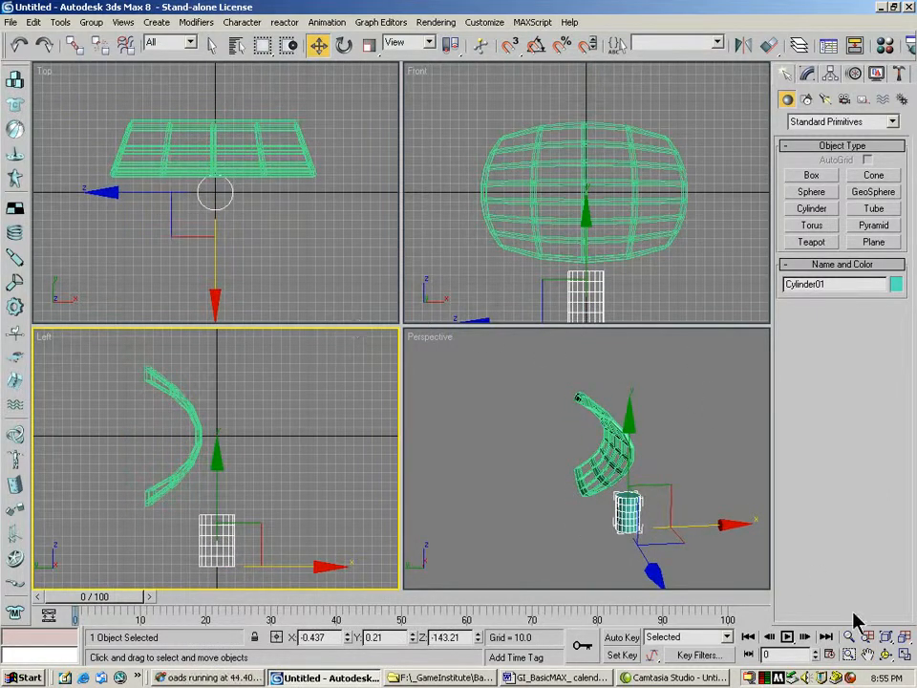
- Convert the cylinder to an Editable Poly and raise its upper three vertex rows to about Z -21
click(806, 75)
right_click(818, 140)
click(785, 232)
drag(553, 267, 614, 307)
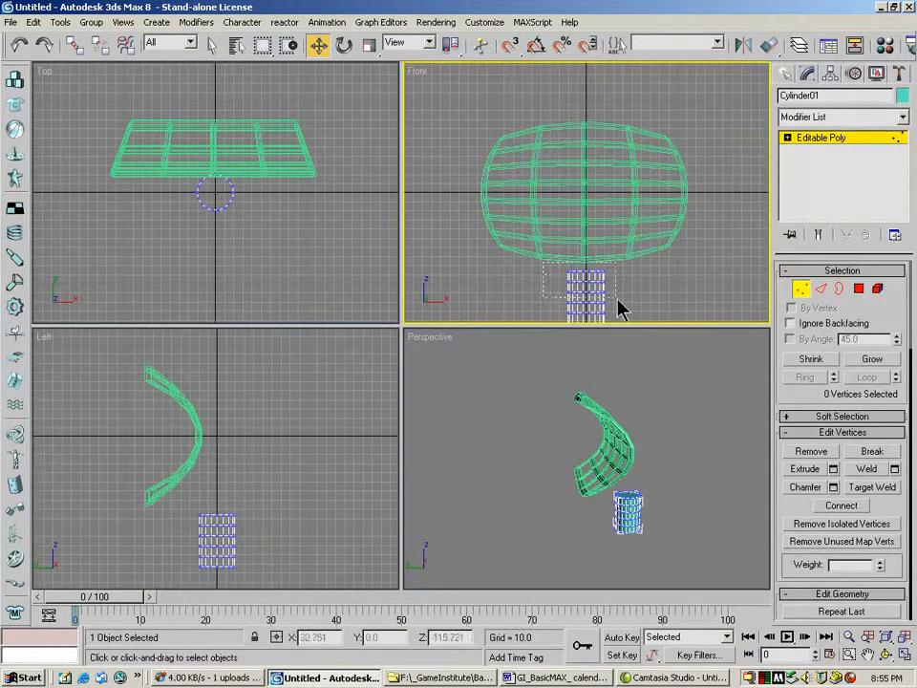
drag(584, 231, 595, 172)
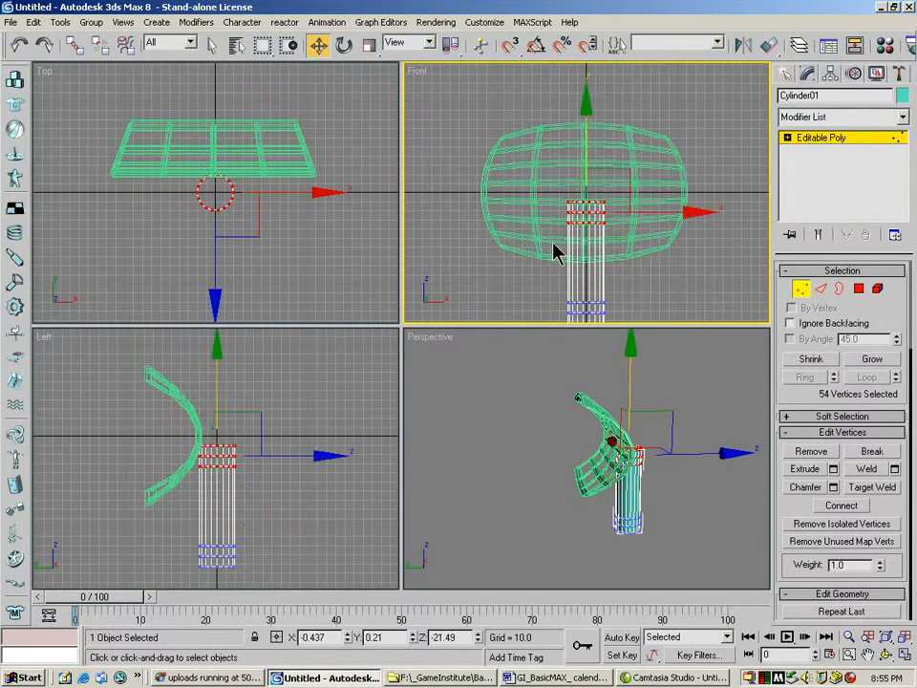
- Scale the cylinder's top two vertex rows inward, and narrow the third row slightly to taper the post
alt+drag(554, 232, 628, 219)
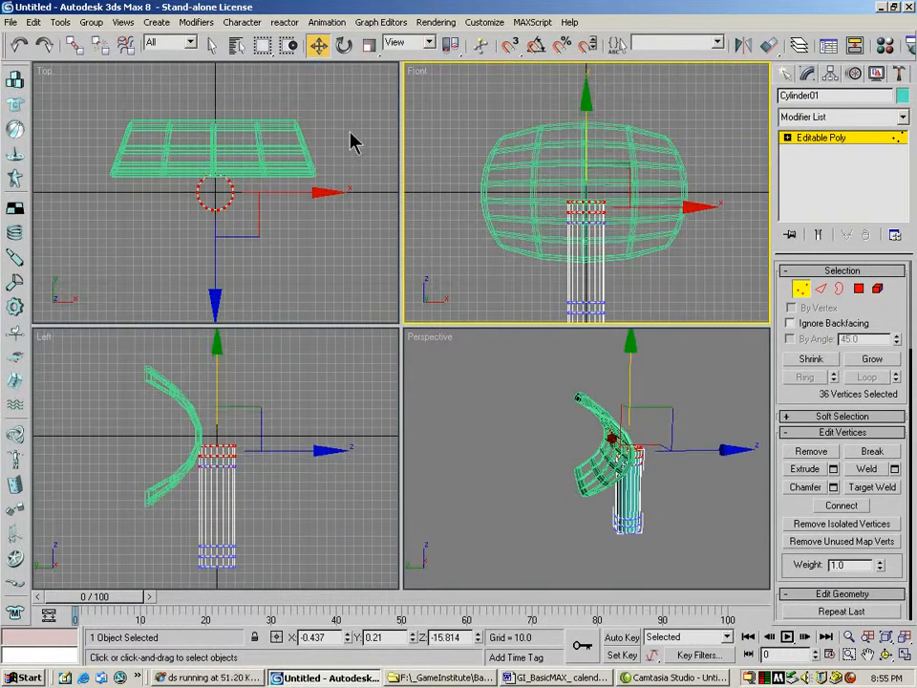
click(370, 46)
drag(231, 174, 226, 240)
drag(543, 217, 625, 249)
drag(595, 186, 600, 235)
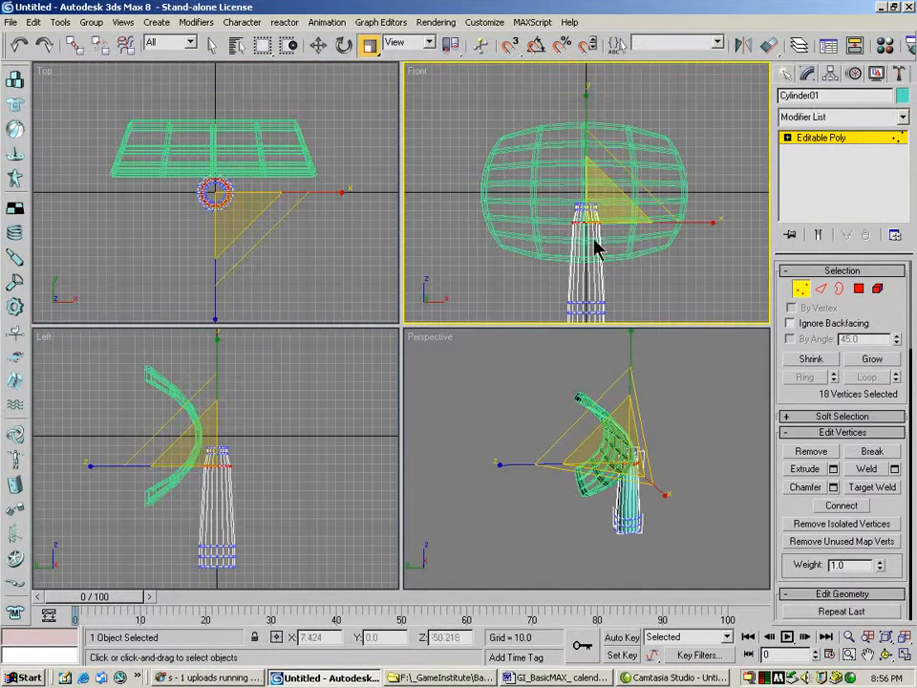
- Scale the second-lowest vertex row of the post inward to pinch it just above the base
drag(557, 307, 619, 329)
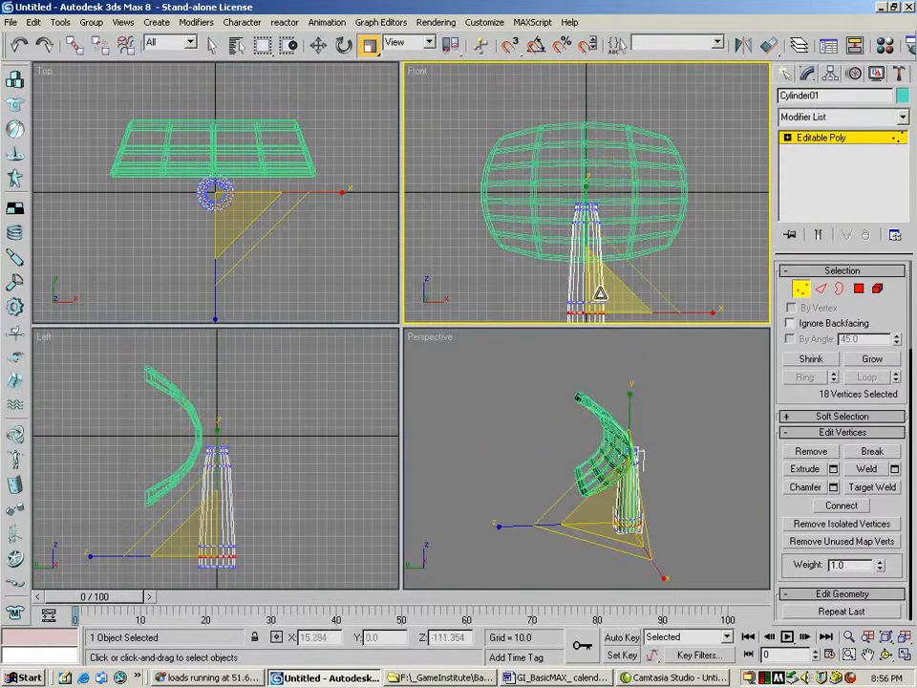
click(337, 463)
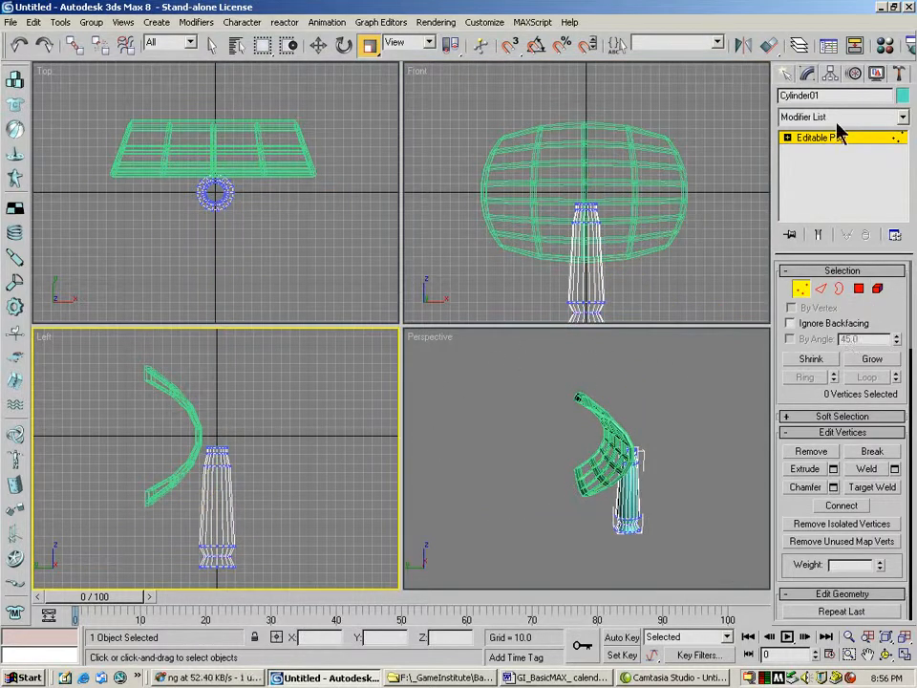
- Create a sphere of about 23.1 radius centred over the post in the Top viewport and reduce it to 8 segments
click(786, 74)
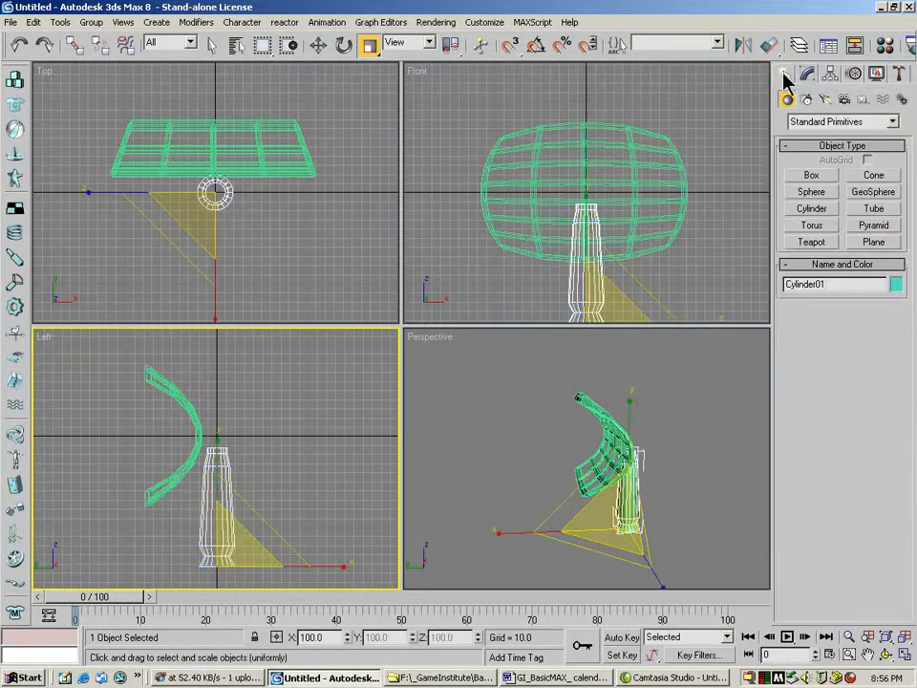
click(813, 192)
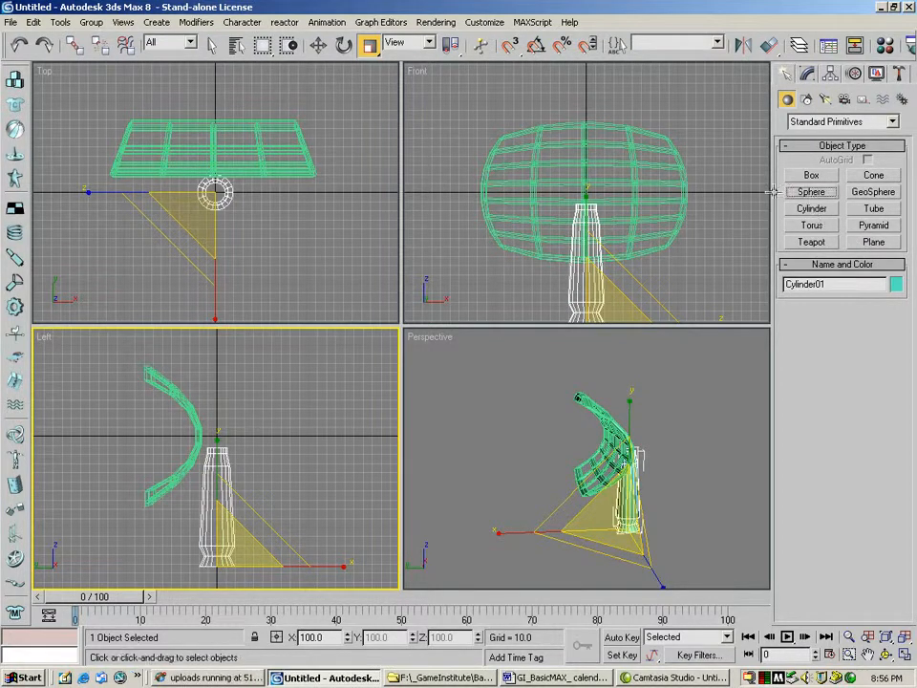
drag(215, 192, 218, 215)
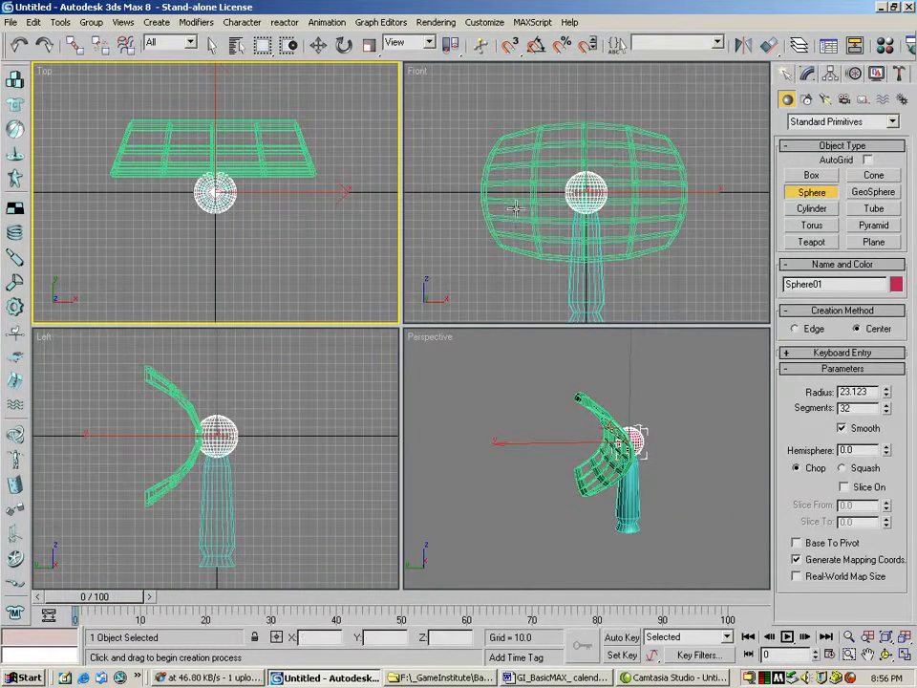
click(886, 411)
click(887, 412)
click(886, 411)
click(887, 412)
click(887, 412)
click(886, 412)
click(887, 412)
click(887, 412)
click(887, 412)
click(887, 412)
click(886, 411)
click(887, 412)
click(886, 412)
click(886, 412)
click(887, 412)
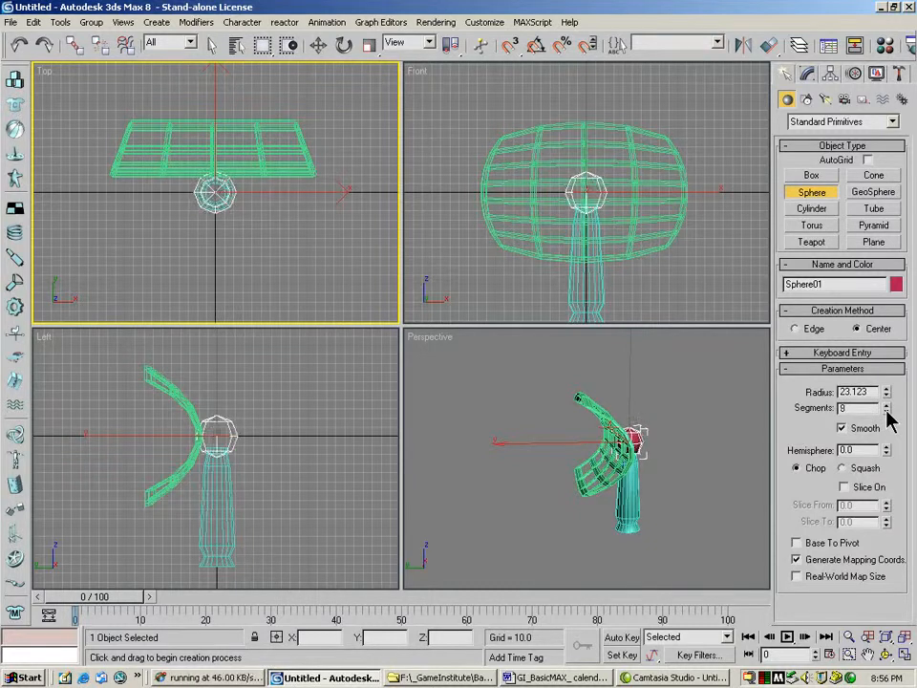
click(887, 412)
click(887, 412)
click(887, 412)
click(885, 404)
click(886, 404)
click(885, 404)
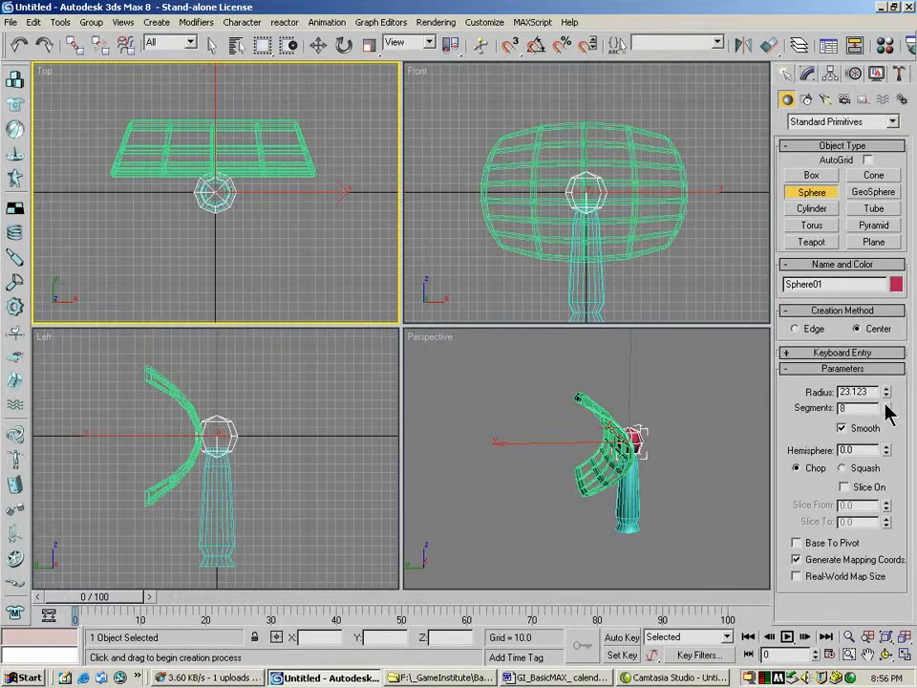
- Rotate the sphere about -22.7° around Z in the Top viewport and deselect it
click(343, 45)
drag(298, 133, 300, 185)
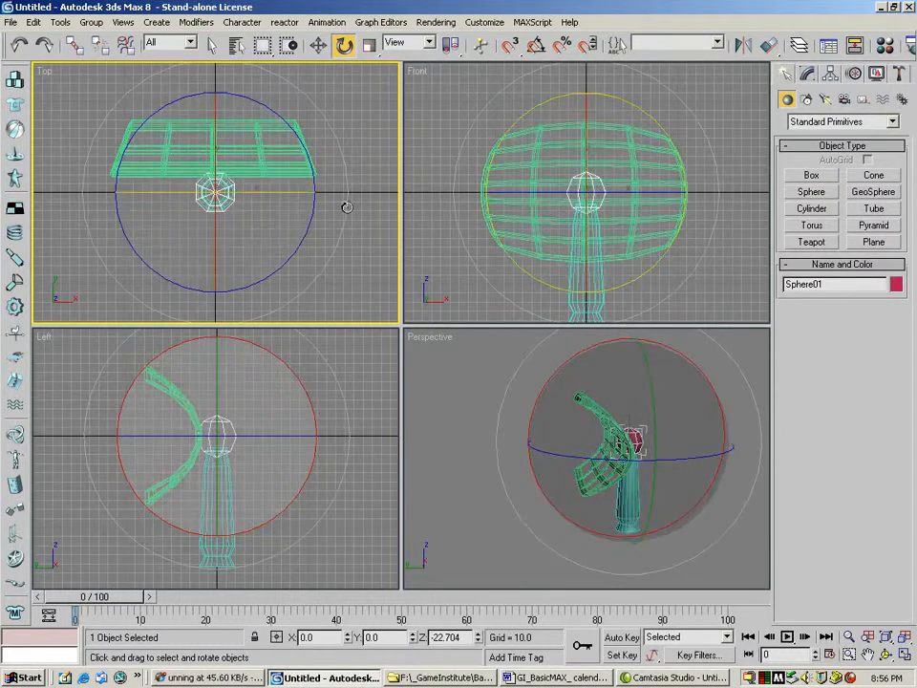
key(Delete)
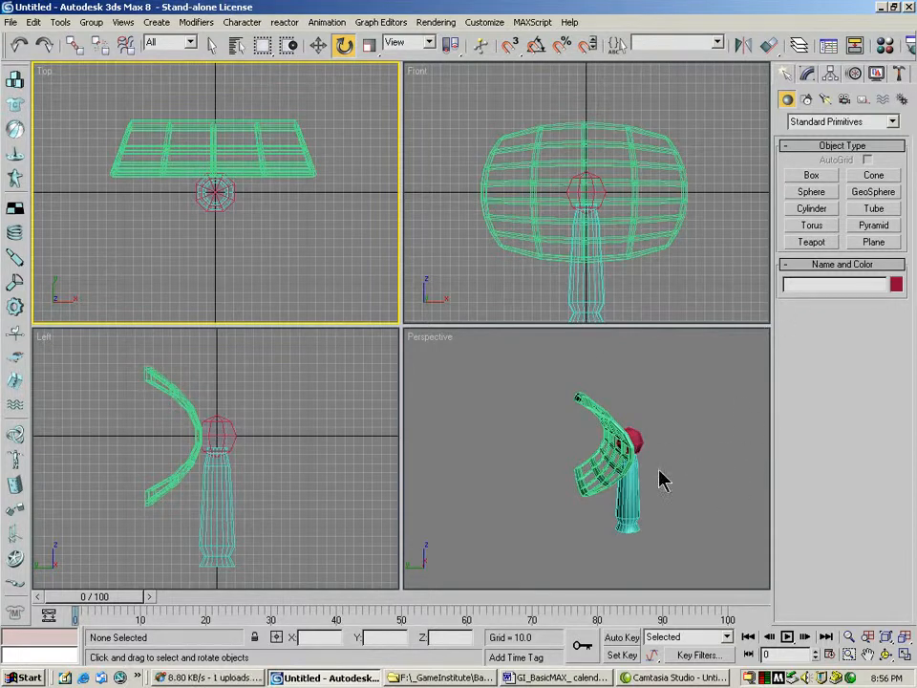
- Link the dish to the sphere as its parent, and link the sphere to the post
click(886, 654)
click(600, 430)
mouse_move(599, 430)
mouse_down()
mouse_move(733, 420)
mouse_move(564, 446)
mouse_move(511, 442)
mouse_move(611, 435)
mouse_up()
click(75, 45)
click(160, 379)
drag(161, 380, 223, 421)
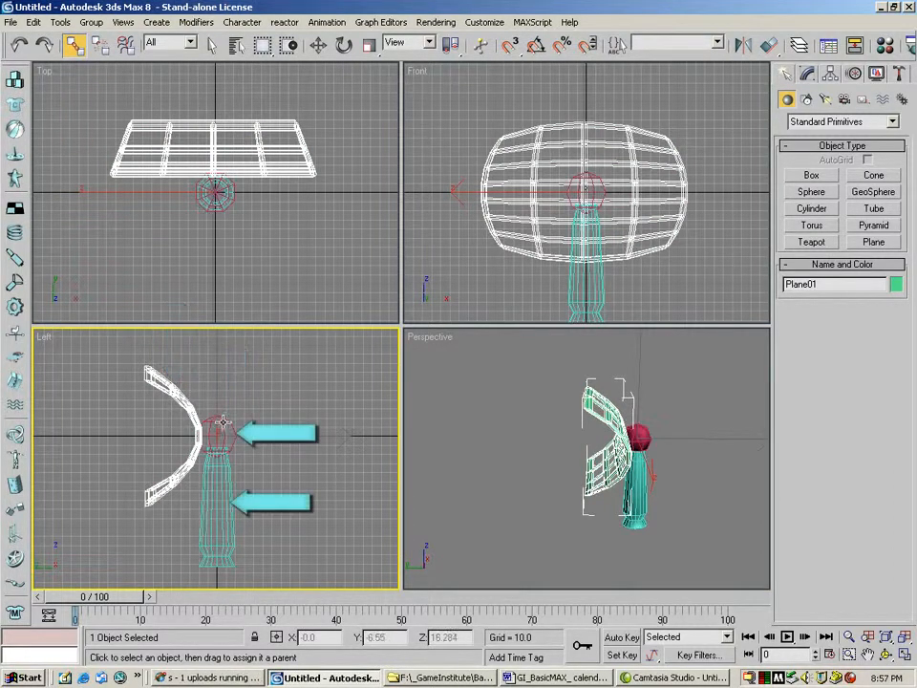
click(223, 422)
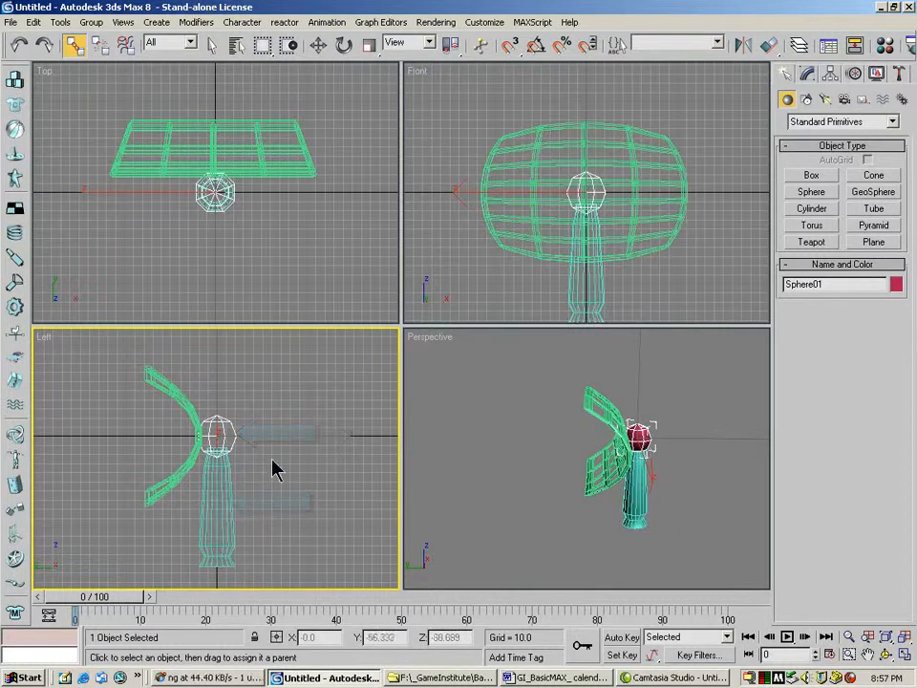
- Test the linked hierarchy by rotating the post 36° around its vertical axis, and undo the rotation
click(343, 45)
click(223, 493)
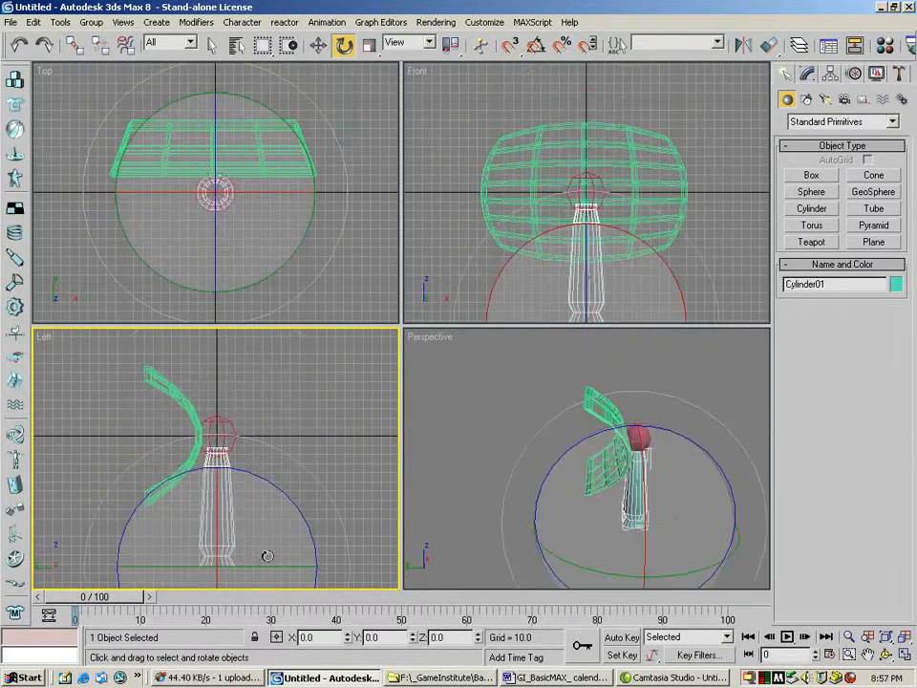
drag(199, 566, 258, 518)
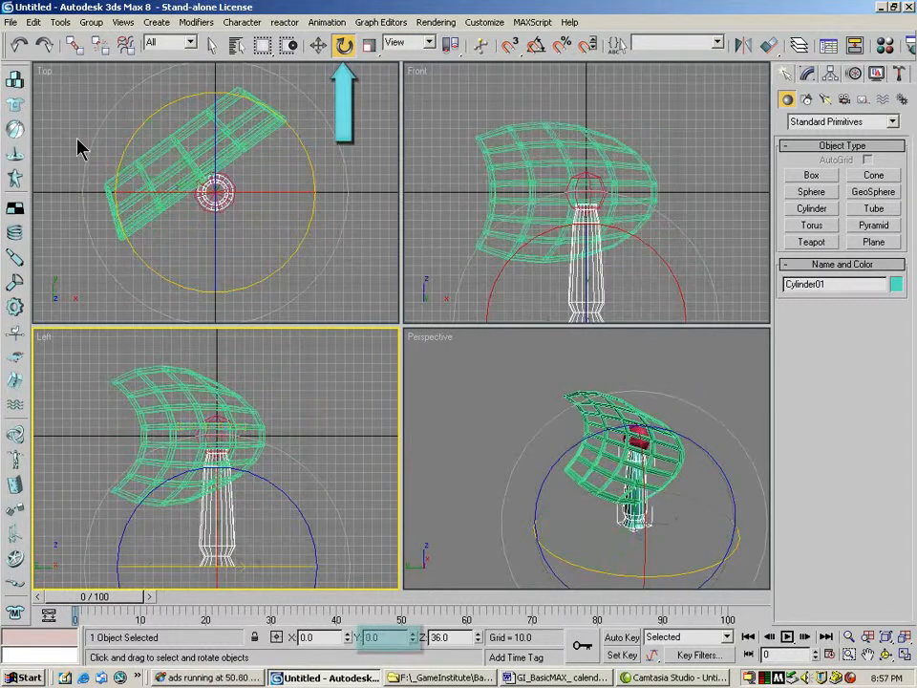
click(23, 47)
- Animate a full turn of the post by rotating it about 360° around Z at frame 50 with Auto Key on
click(811, 75)
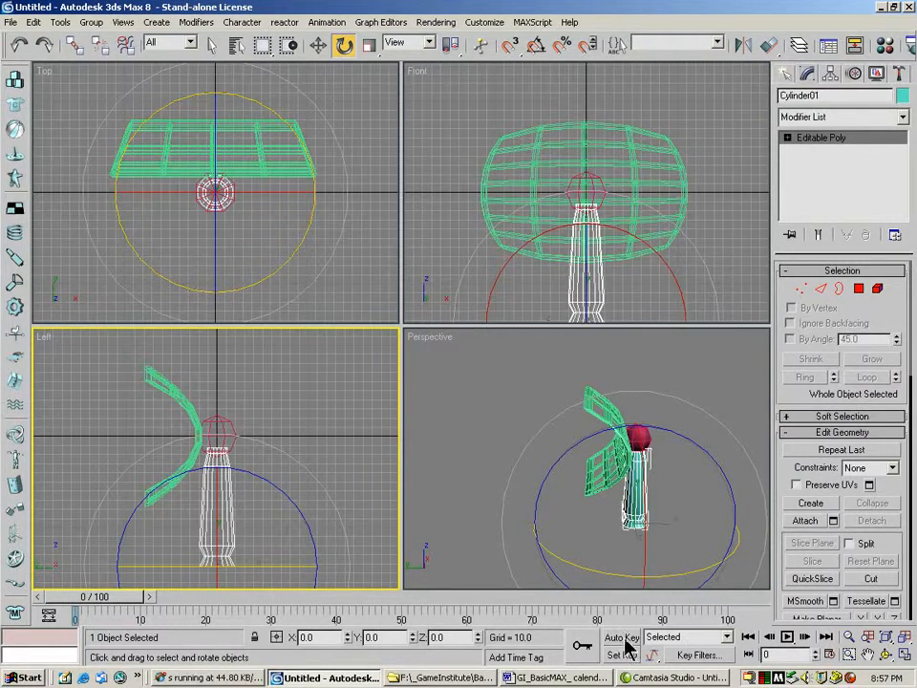
drag(111, 600, 416, 620)
key(e)
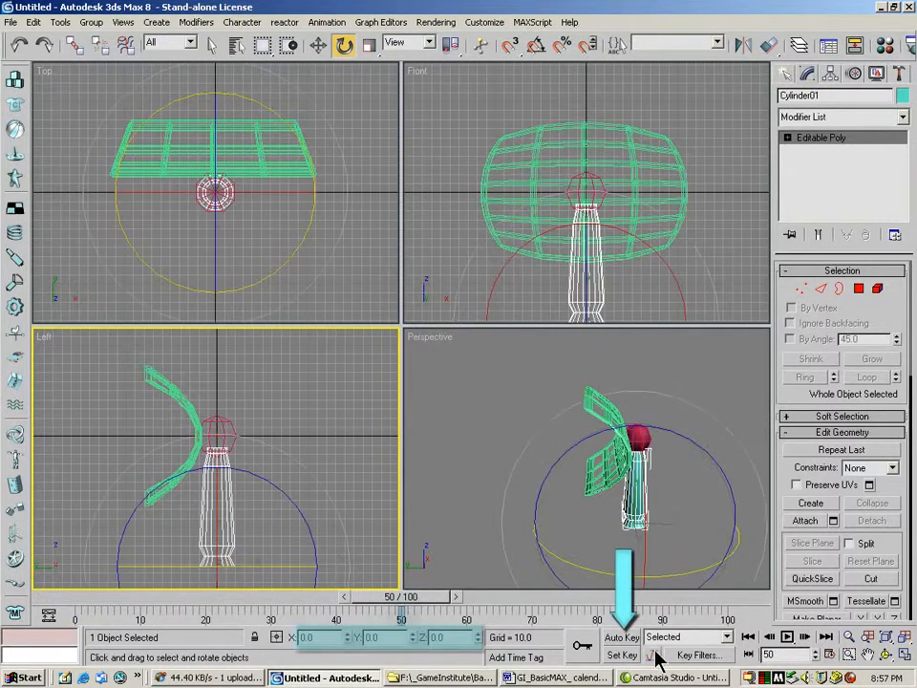
click(622, 638)
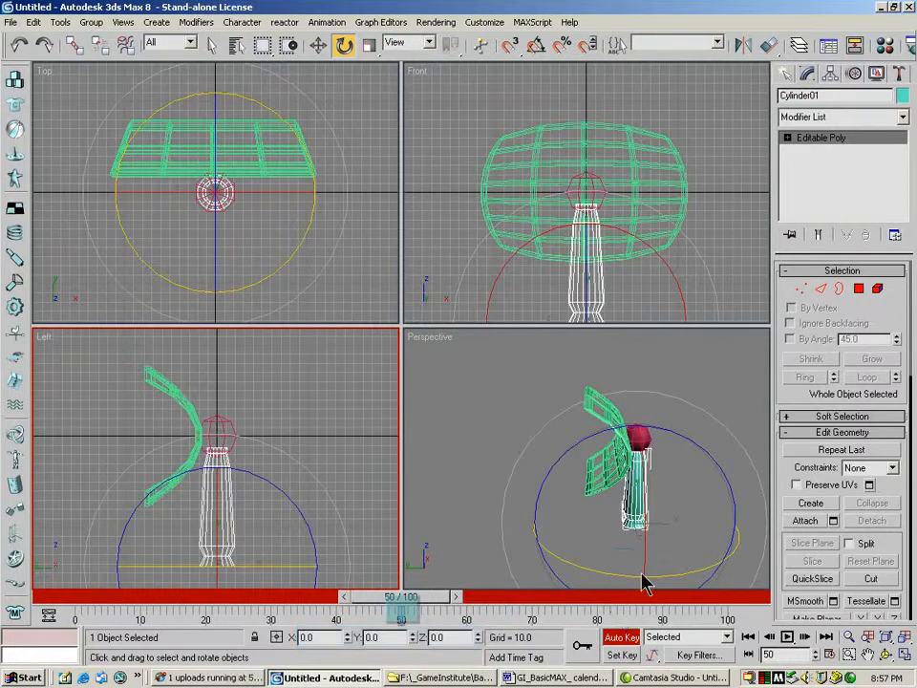
click(589, 580)
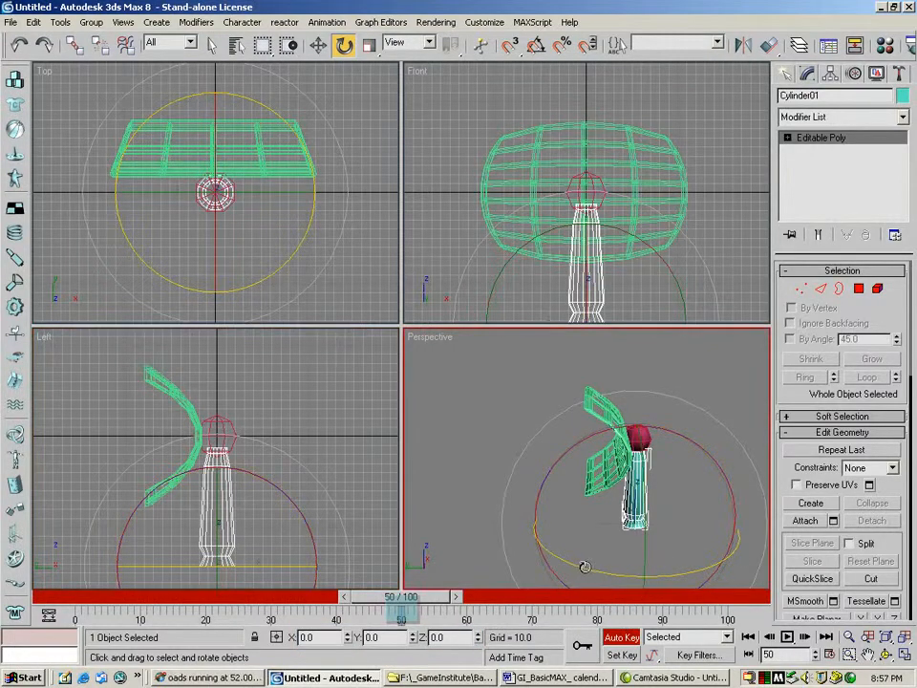
drag(577, 567, 258, 555)
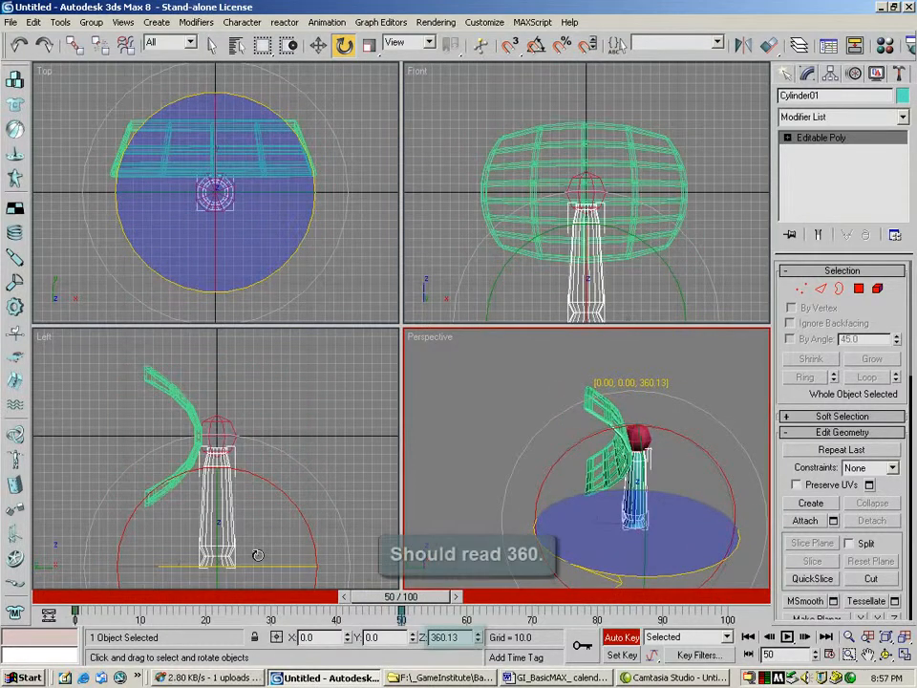
mouse_move(258, 556)
mouse_down()
mouse_move(247, 555)
mouse_move(260, 559)
mouse_up()
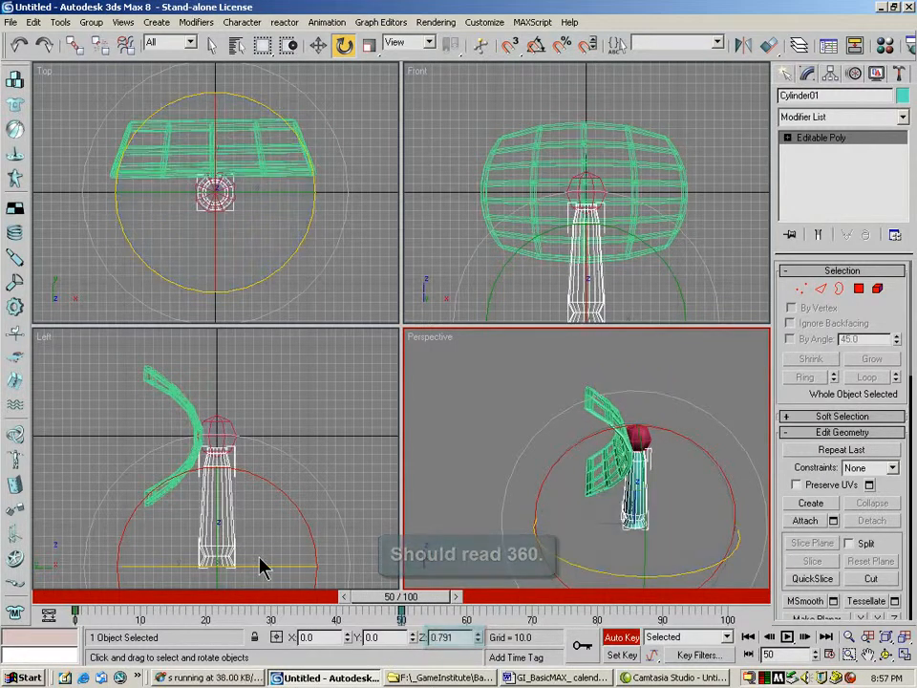
- Turn Auto Key off and return the animation to frame 0
mouse_move(395, 599)
mouse_down()
mouse_move(82, 601)
mouse_move(420, 622)
mouse_move(402, 616)
mouse_up()
key(e)
click(622, 637)
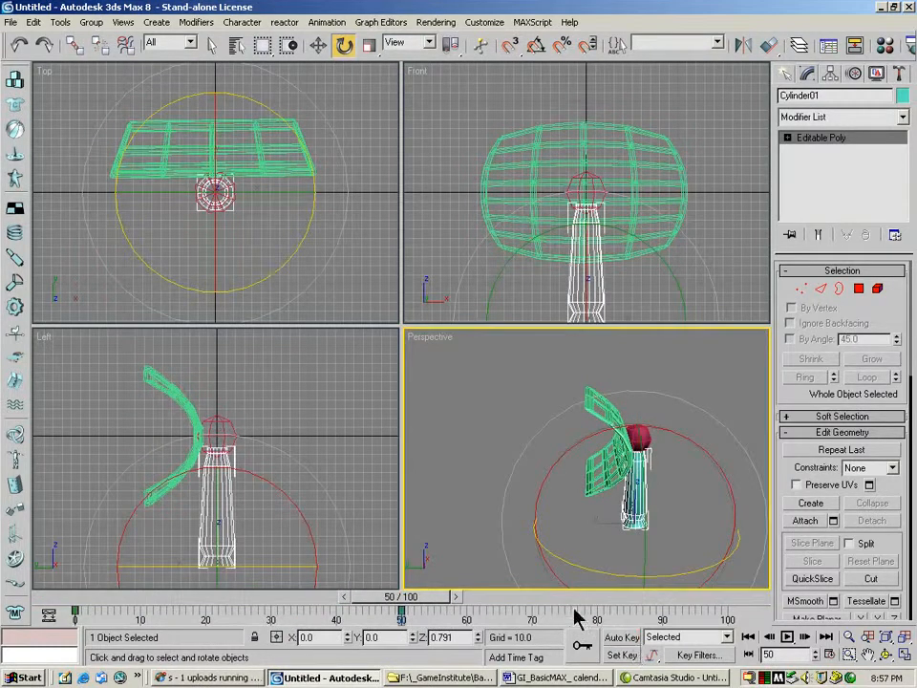
drag(411, 600, 57, 597)
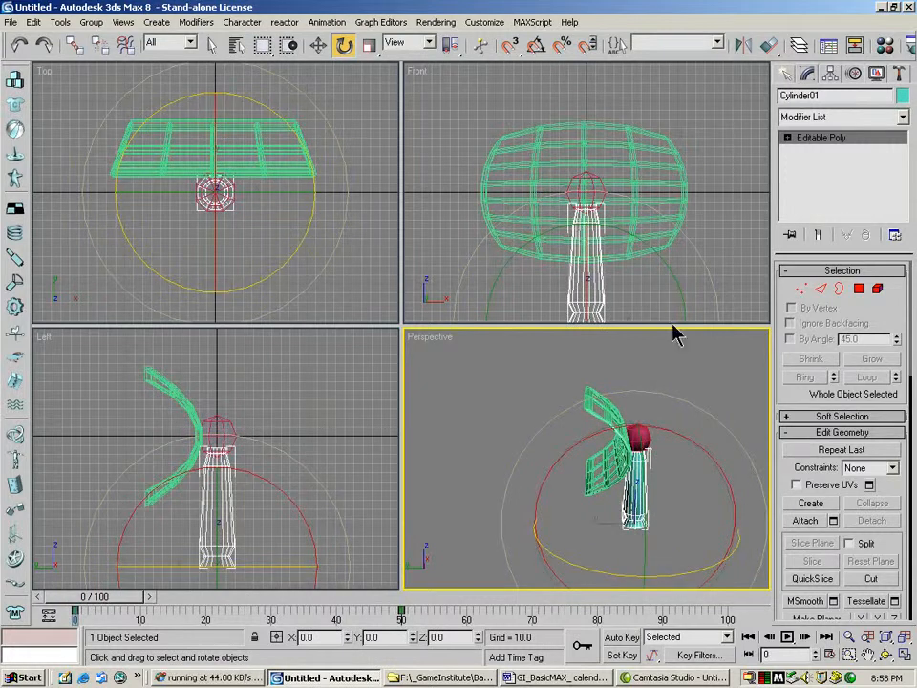
- Open the Curve Editor, enlarge its window, and filter it to show only Animated Tracks, with Visible Objects off
click(829, 46)
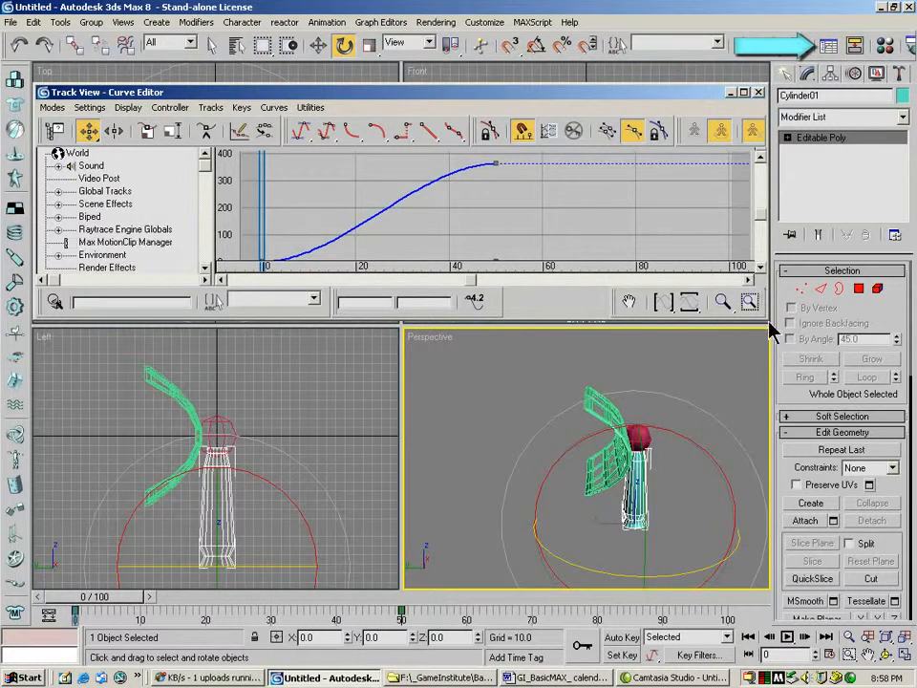
drag(789, 385, 790, 387)
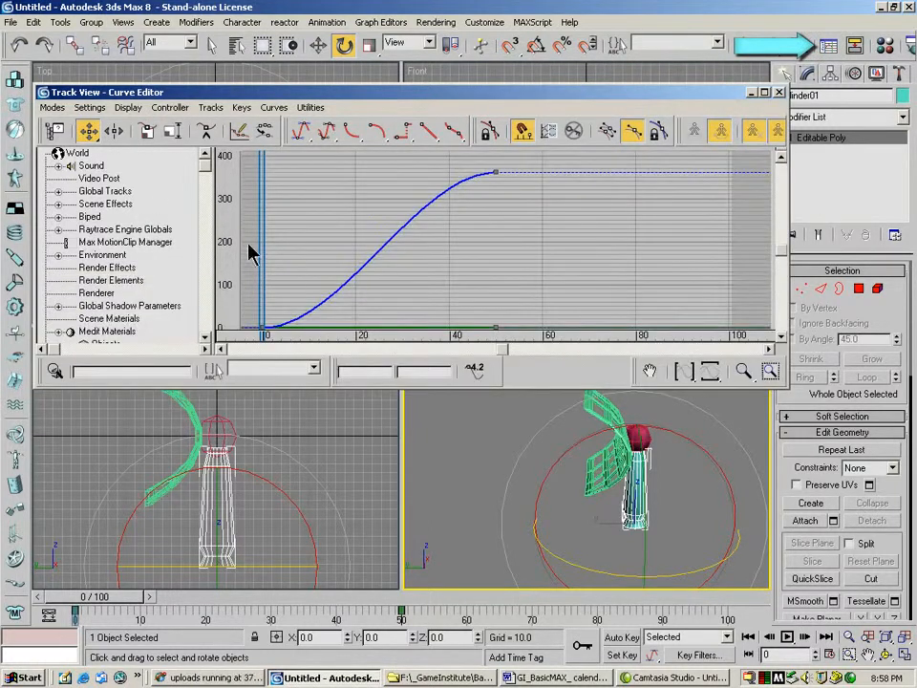
mouse_move(208, 165)
mouse_down()
mouse_move(213, 229)
mouse_move(213, 163)
mouse_up()
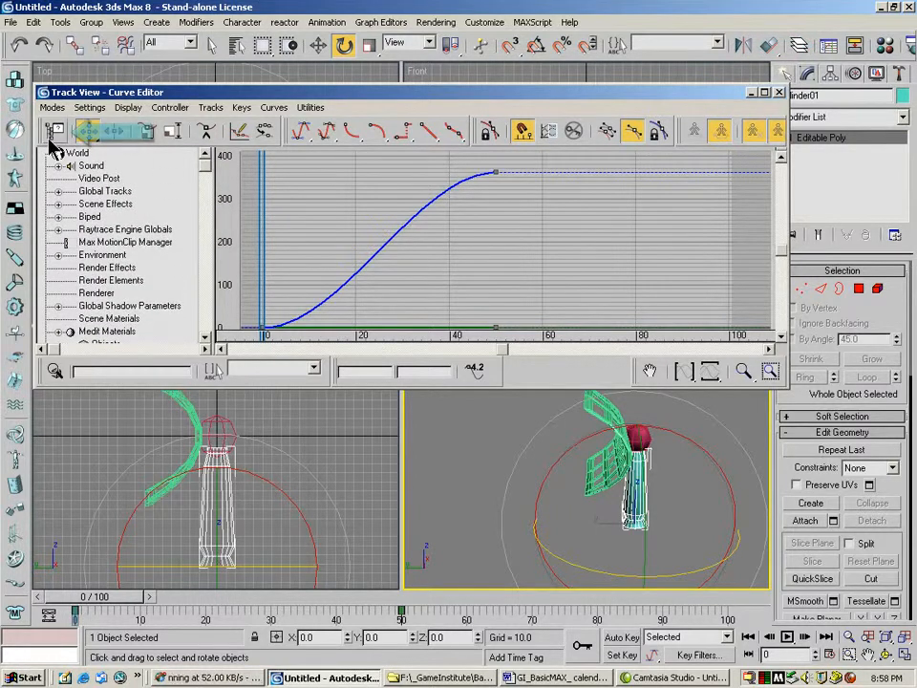
click(53, 151)
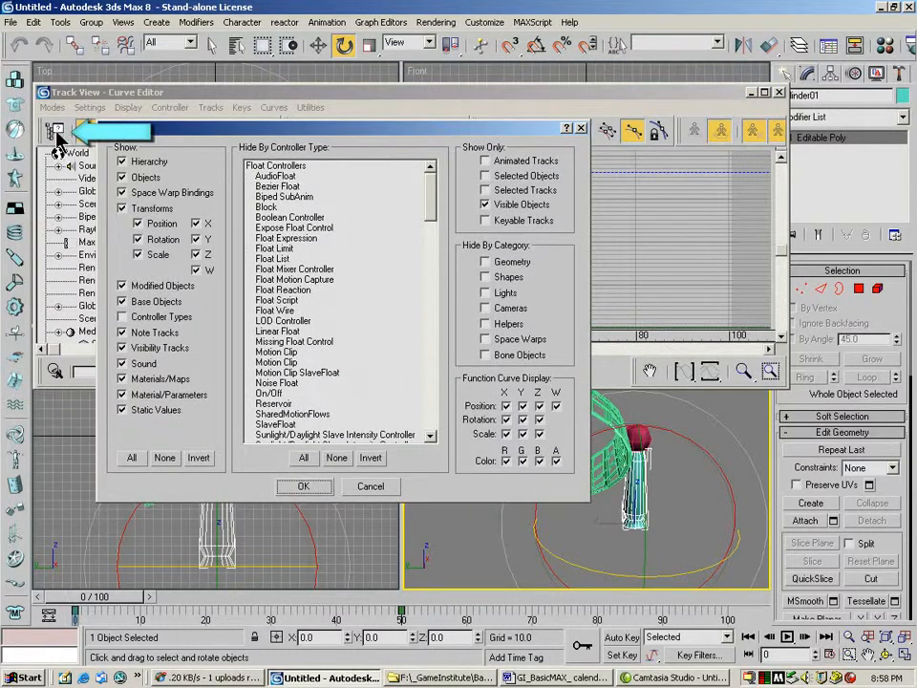
click(486, 162)
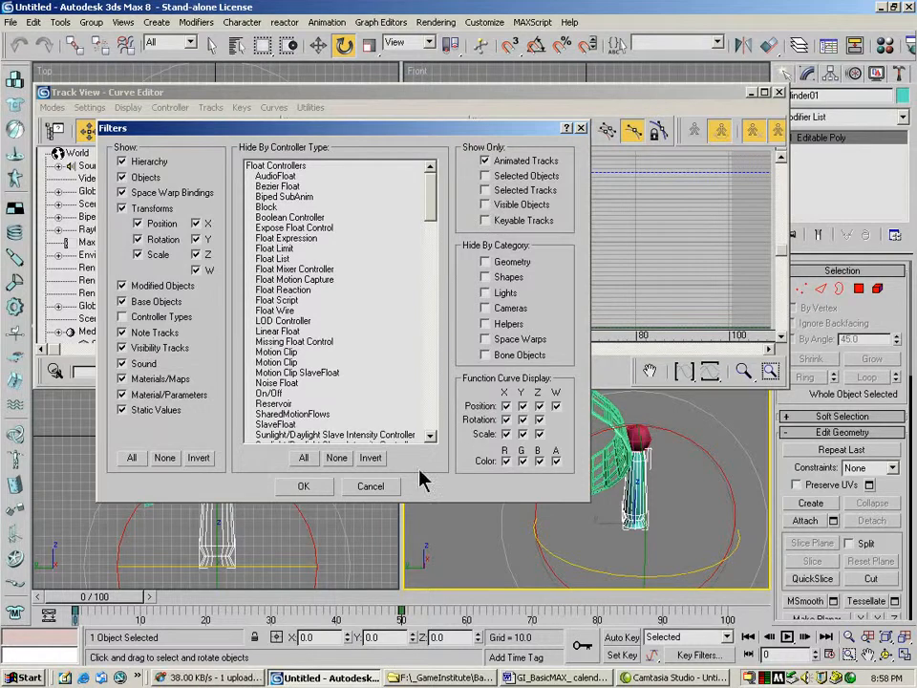
click(302, 486)
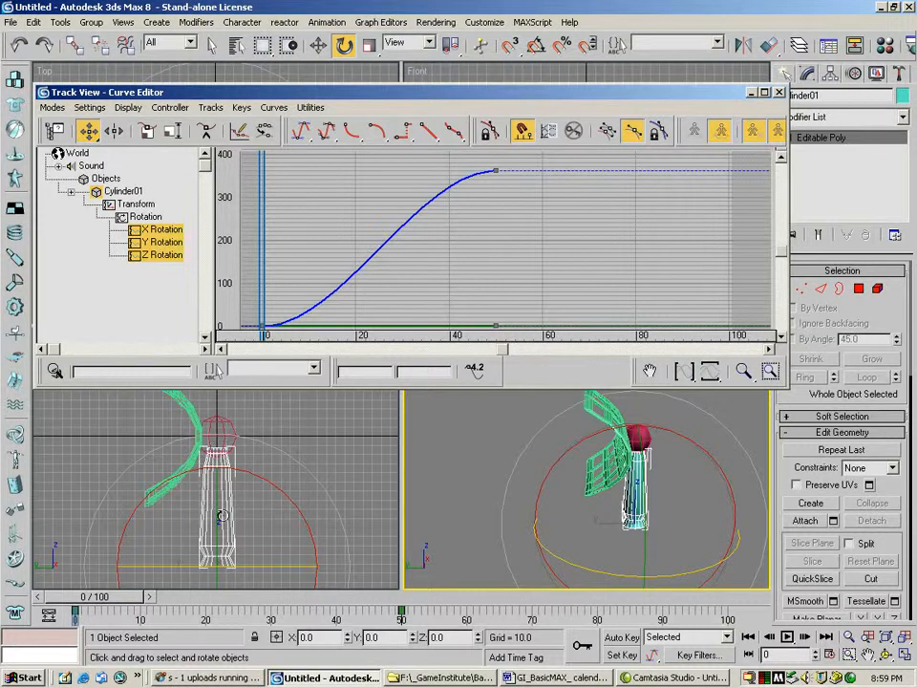
- Set the In and Out tangents of the post's X Rotation key at frame 0 to linear
right_click(261, 326)
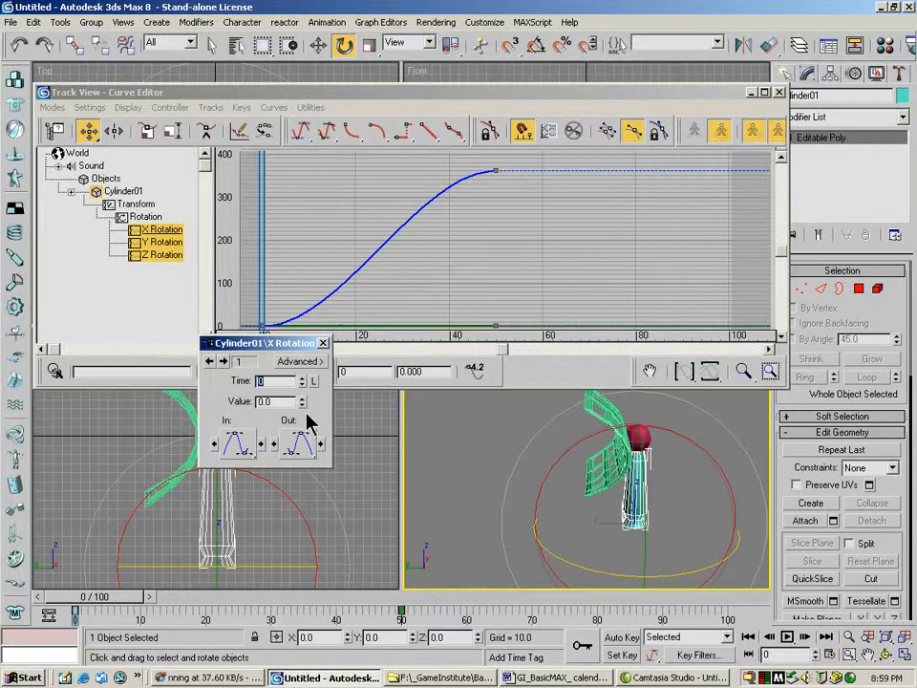
click(304, 444)
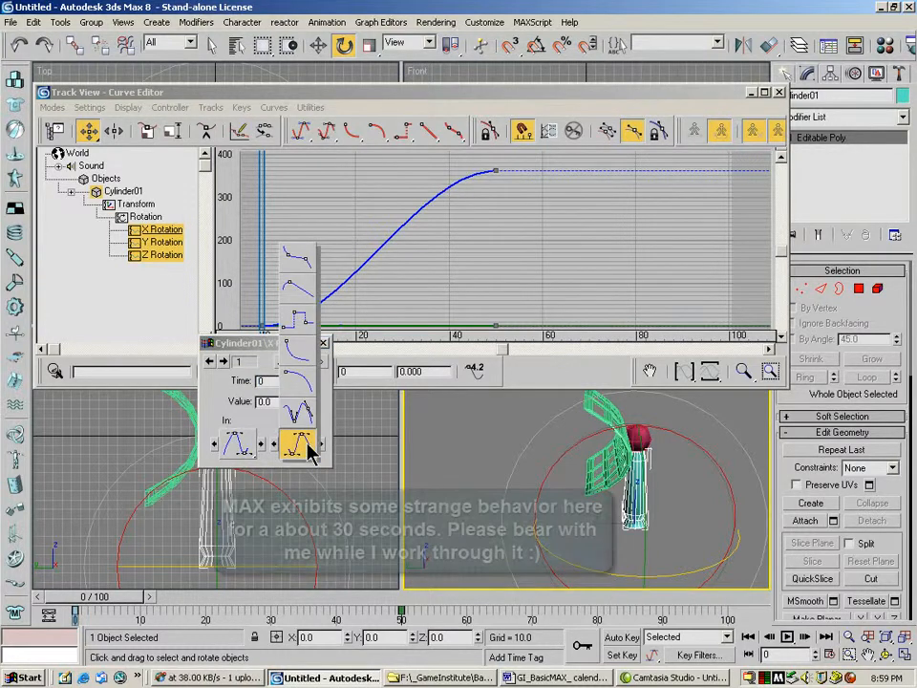
click(296, 290)
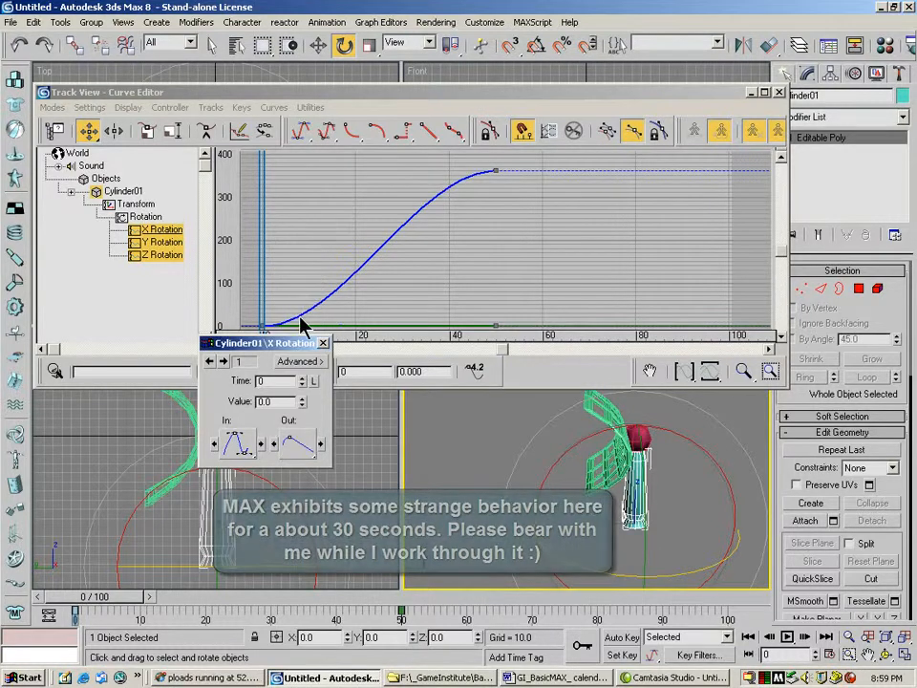
drag(244, 454, 239, 304)
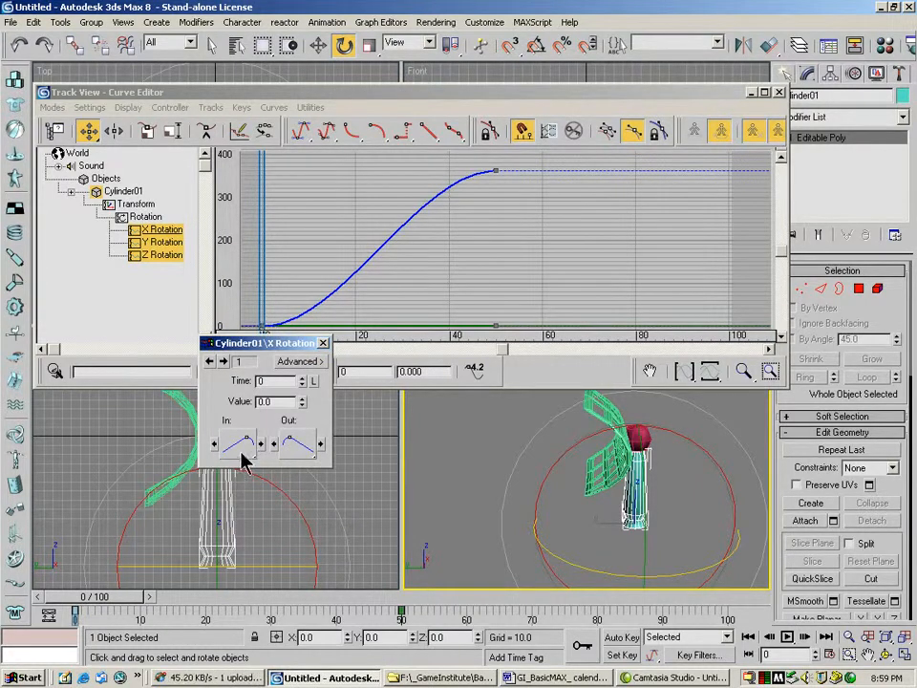
- Try again to make the rotation key at frame 0 linear through its In and Out tangents
click(270, 328)
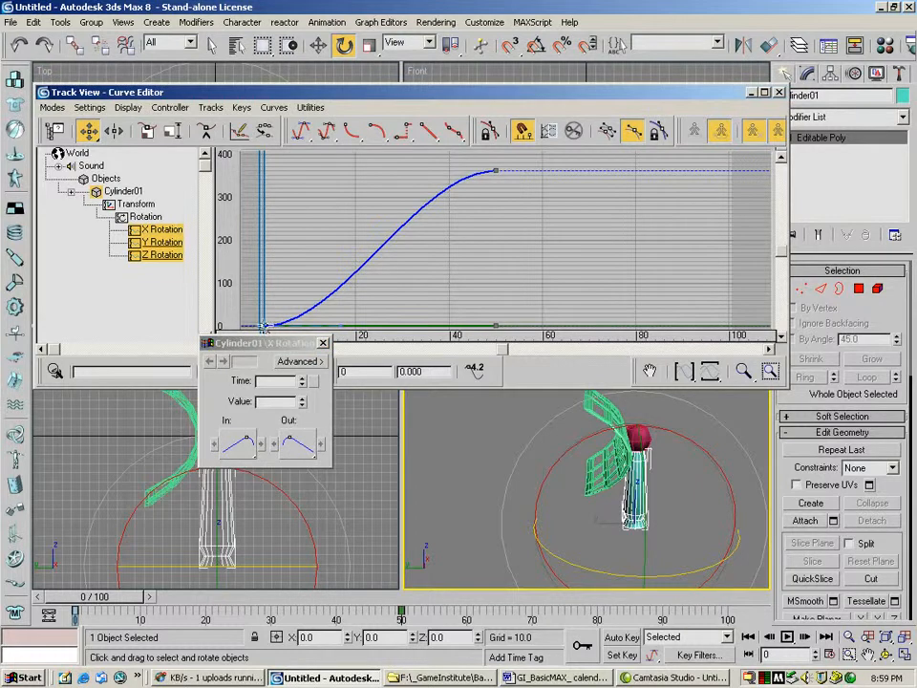
click(245, 439)
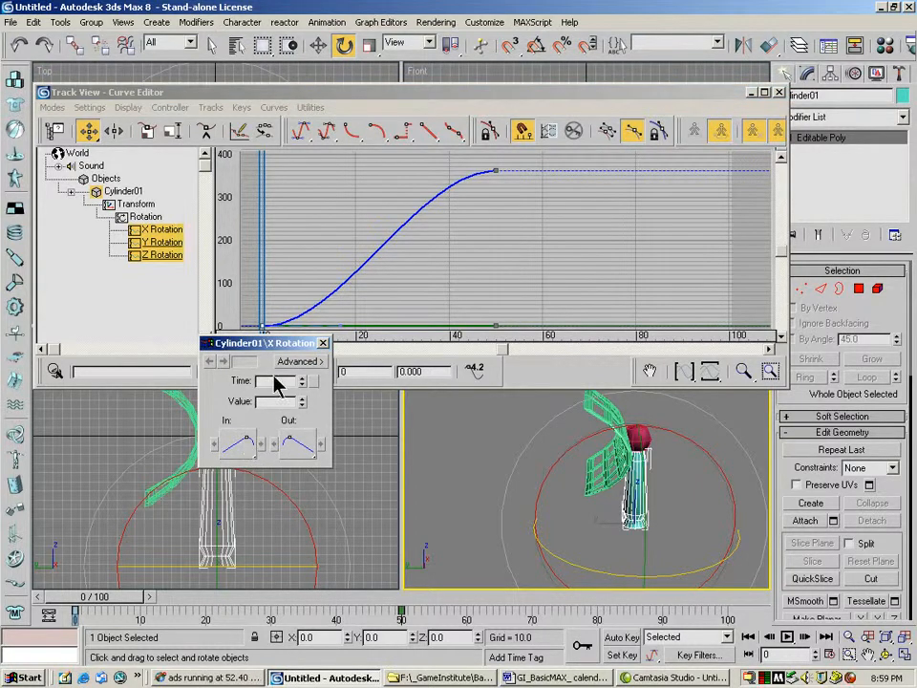
drag(260, 343, 232, 350)
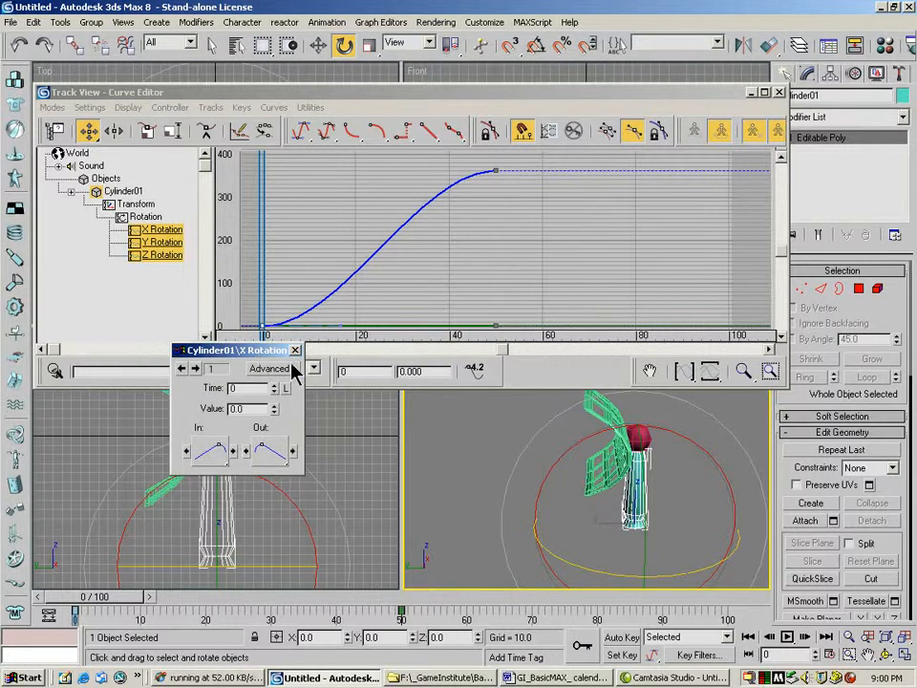
click(270, 453)
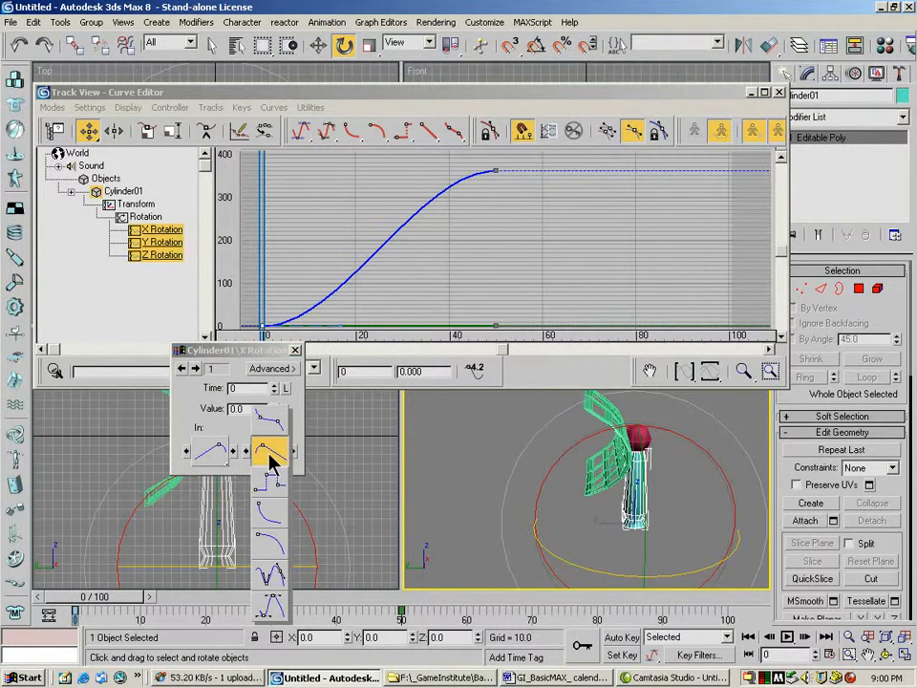
click(271, 455)
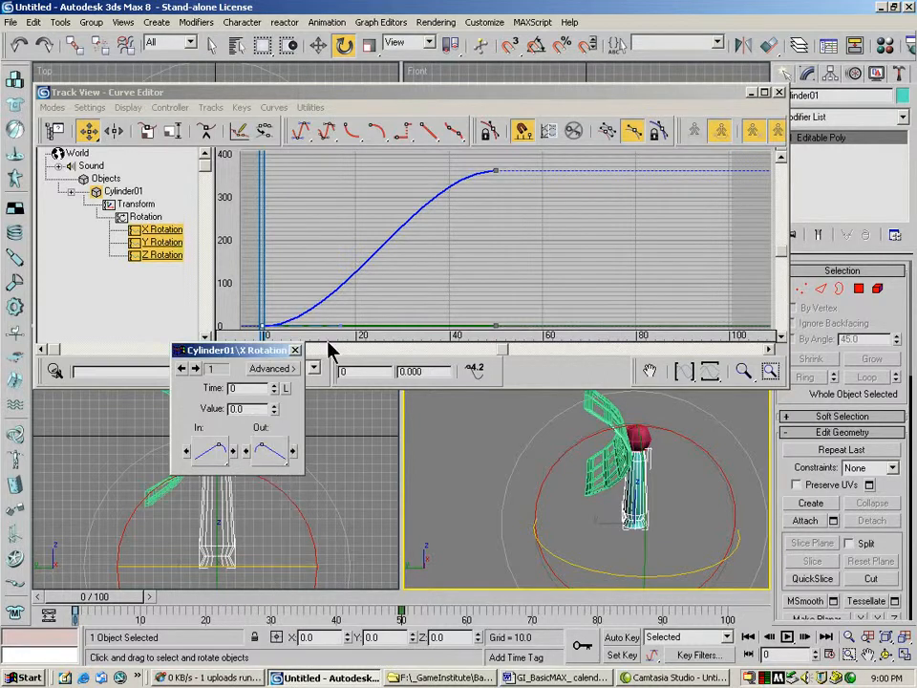
- Set the In and Out tangents of the post's Z Rotation key at frame 50 to linear
click(495, 170)
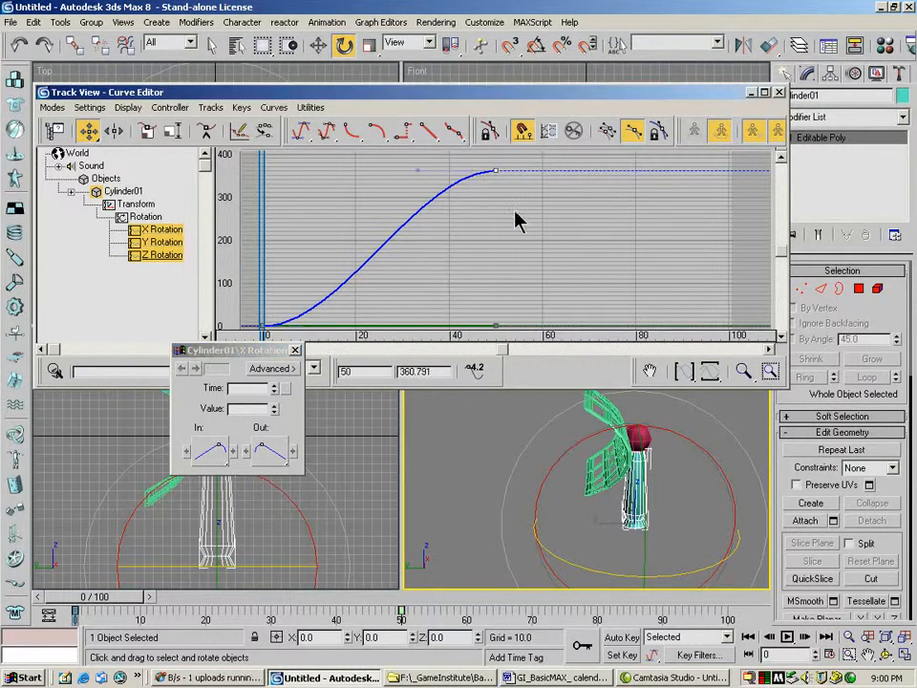
click(295, 349)
drag(534, 277, 537, 149)
drag(475, 298, 477, 144)
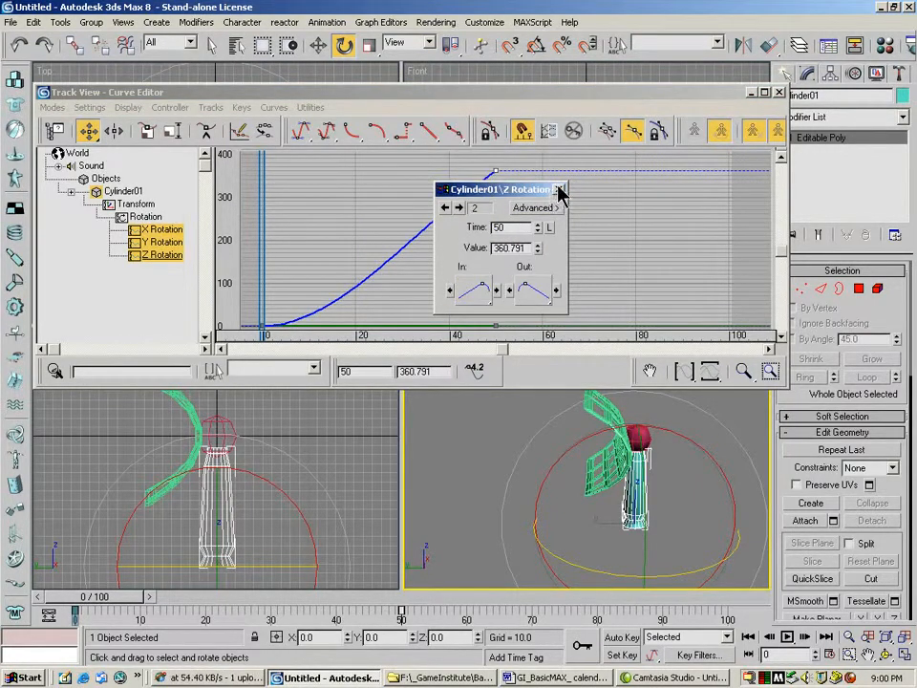
click(560, 190)
- Try to set the frame 0 key tangents to linear with all three rotation tracks displayed together
click(263, 328)
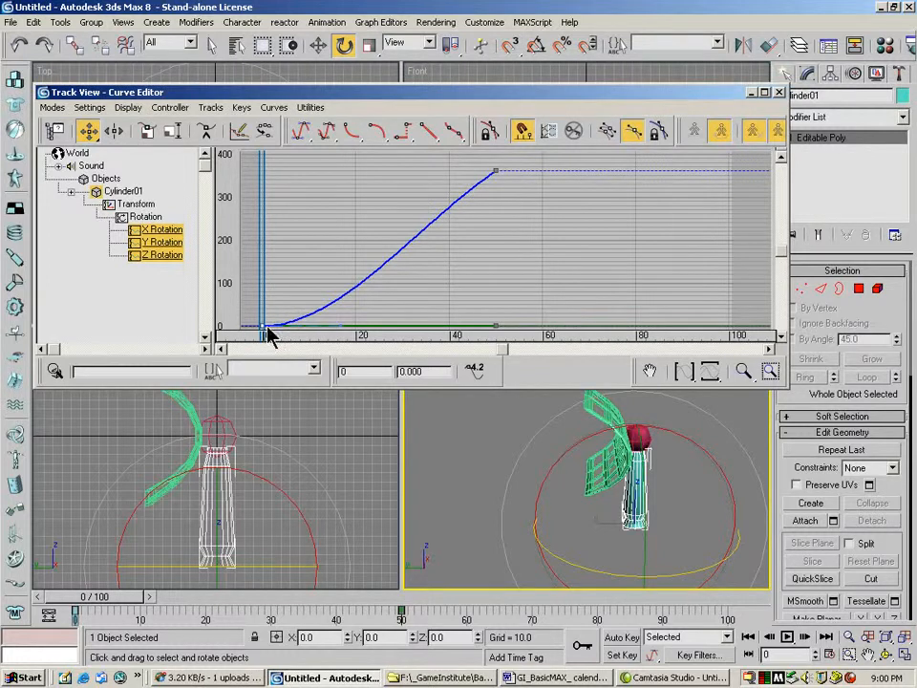
right_click(264, 328)
click(353, 315)
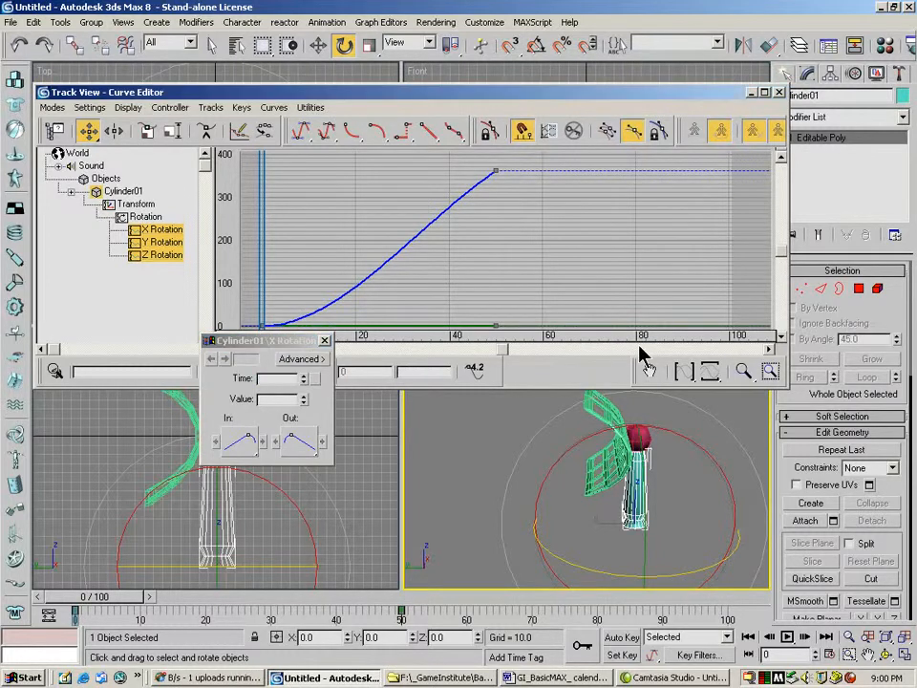
click(324, 341)
drag(508, 350, 422, 350)
drag(788, 253, 783, 280)
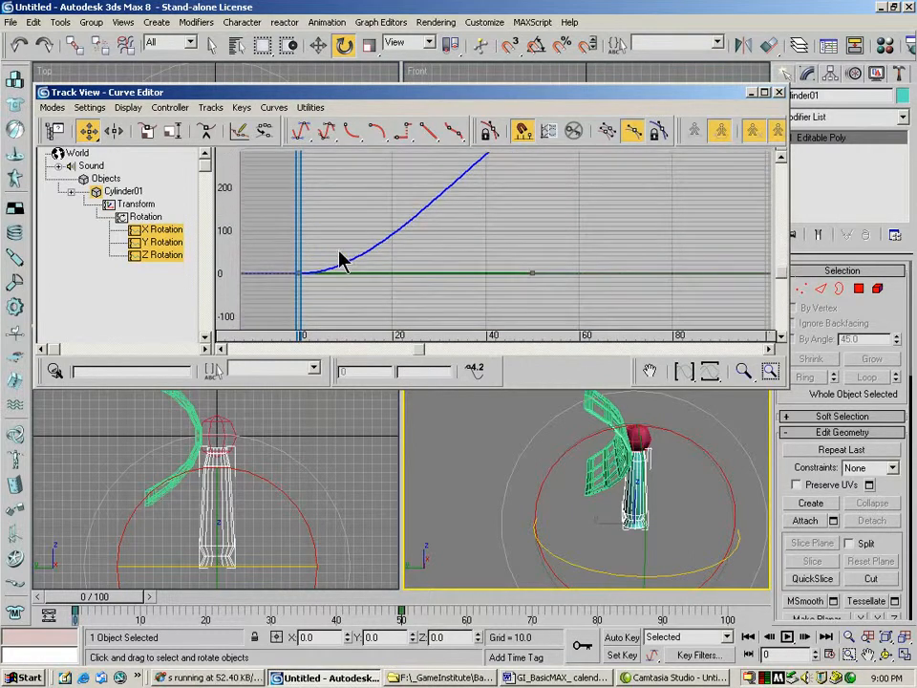
click(297, 272)
right_click(297, 272)
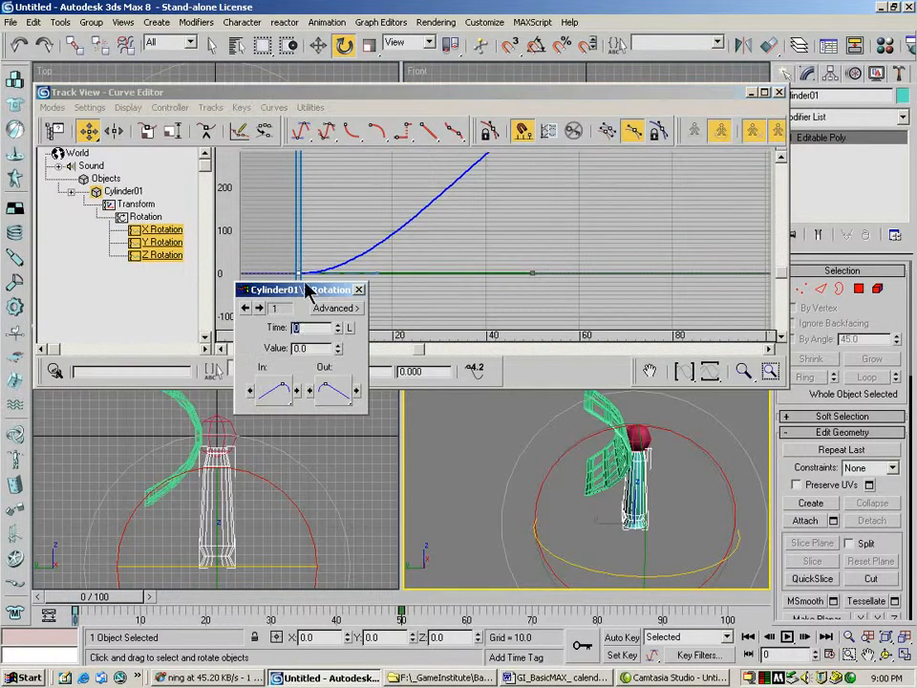
click(339, 401)
click(275, 392)
click(275, 394)
click(360, 289)
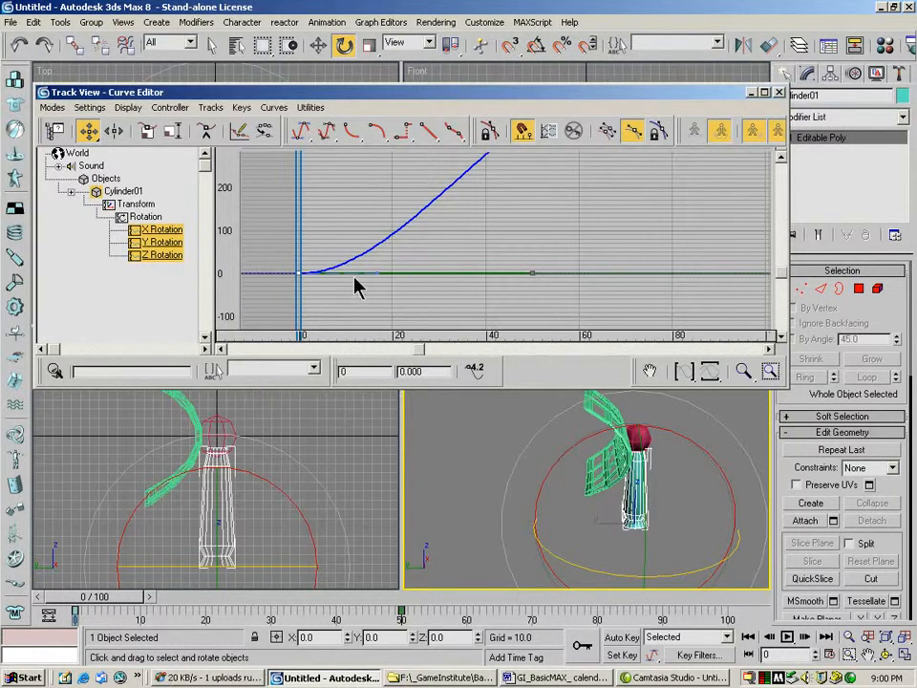
drag(783, 277, 778, 262)
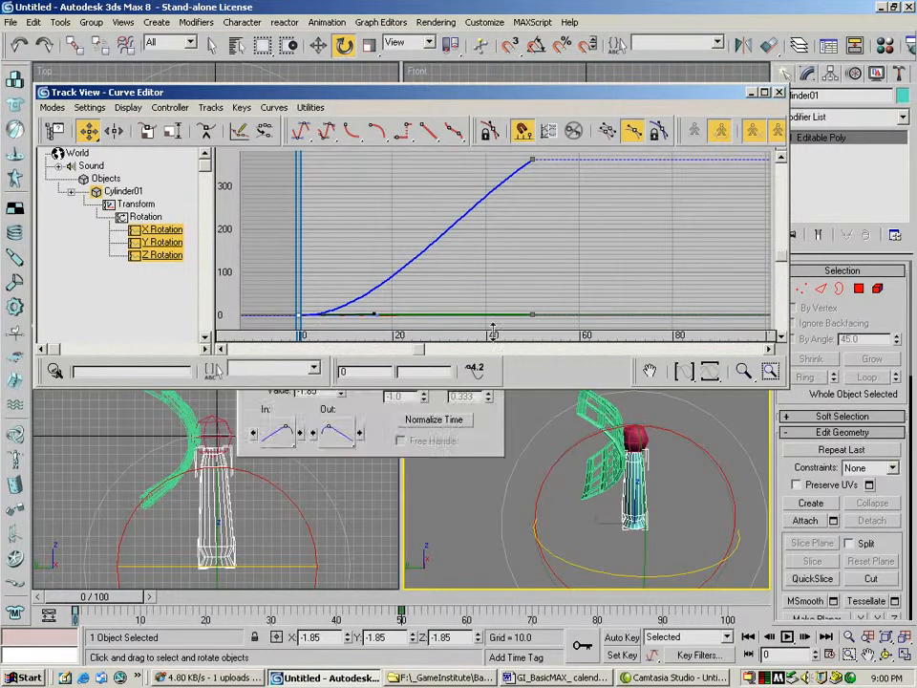
- Show only the X Rotation curve and set the In and Out tangents of its frame 50 key to linear
click(154, 245)
click(161, 237)
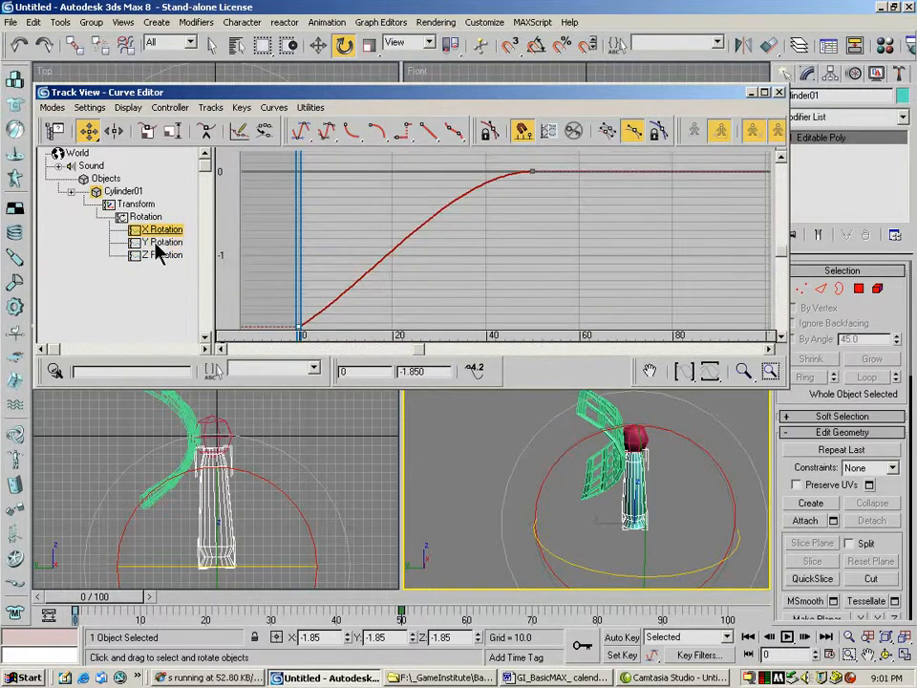
right_click(532, 171)
drag(571, 286, 571, 138)
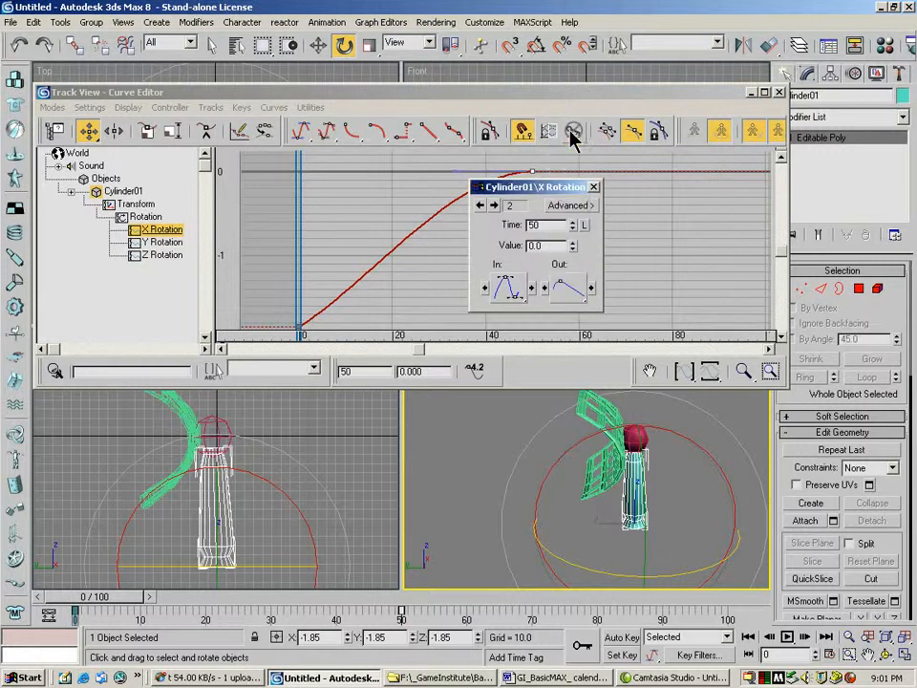
drag(516, 300, 521, 139)
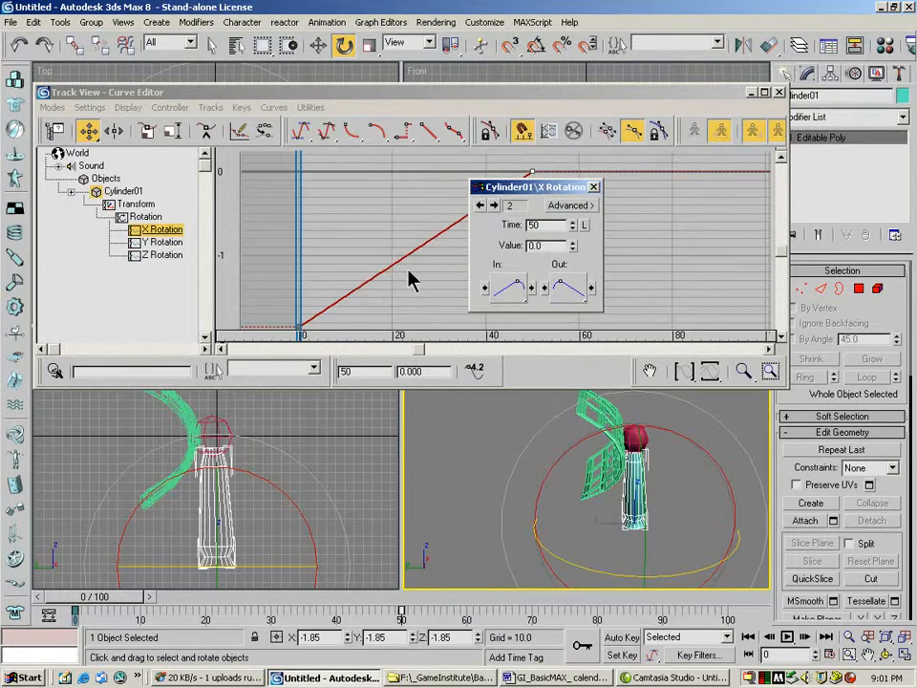
- Show only the Y Rotation curve and set the In and Out tangents of its frame 0 key to linear
click(169, 244)
drag(534, 189, 634, 174)
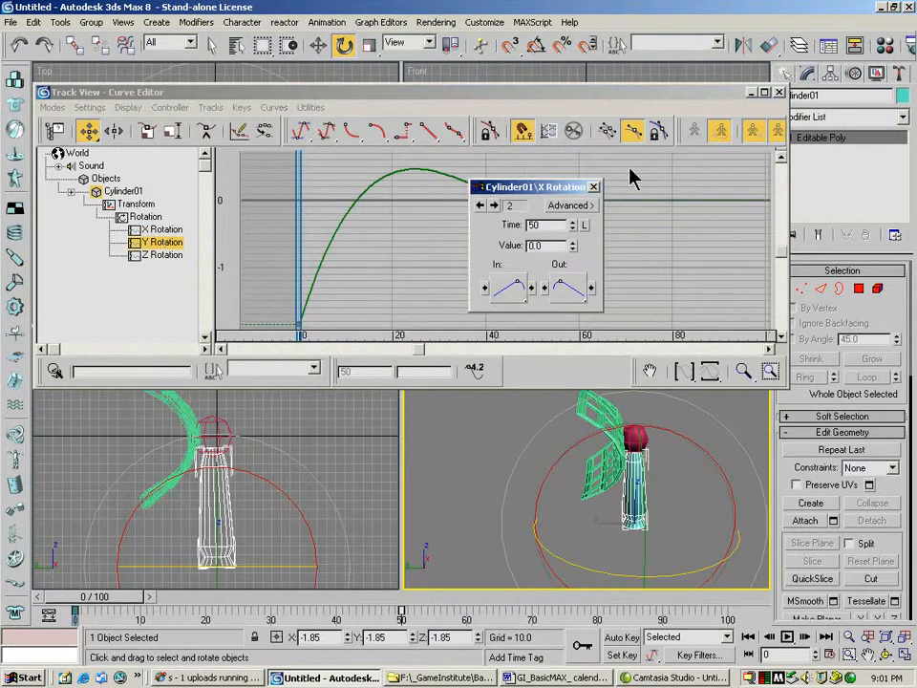
drag(669, 276, 669, 276)
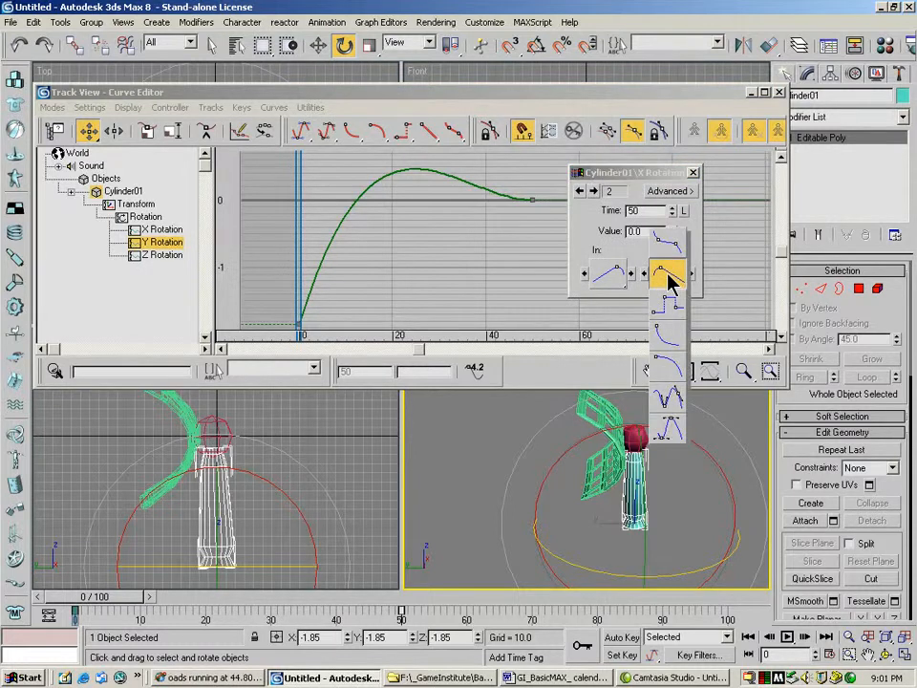
click(546, 257)
click(673, 272)
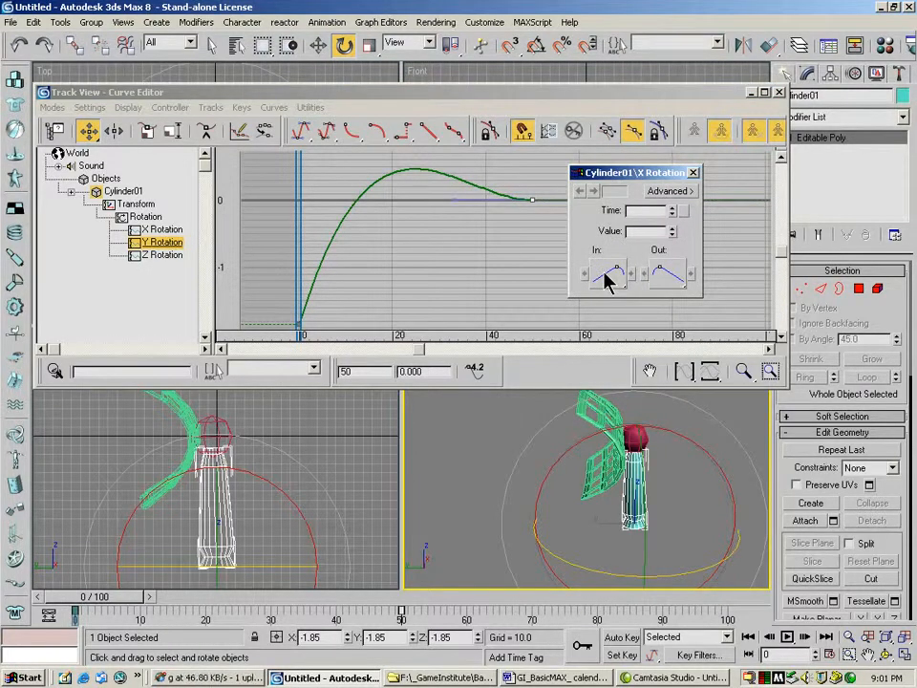
click(301, 324)
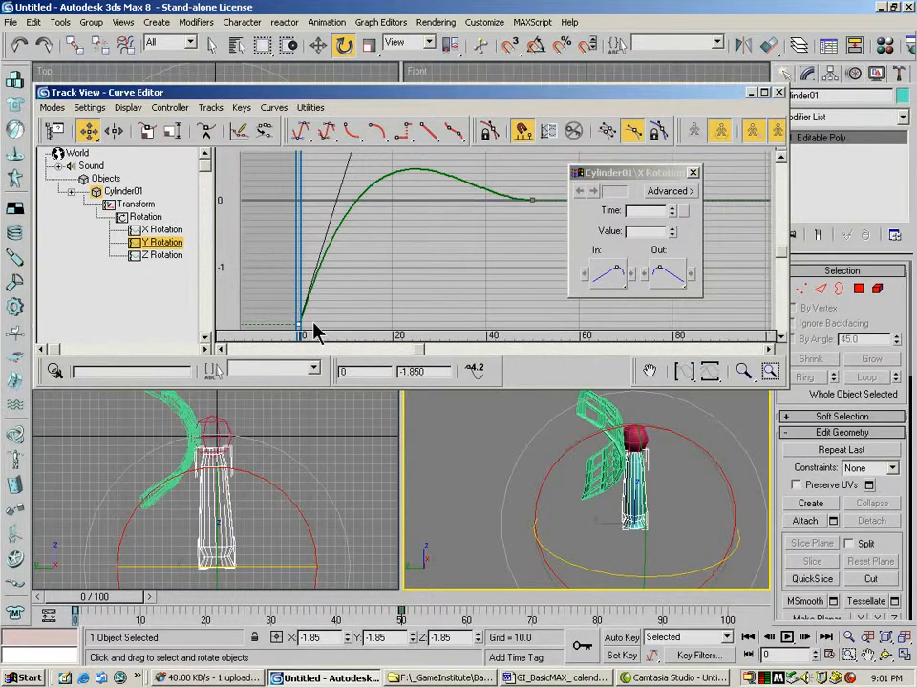
click(610, 276)
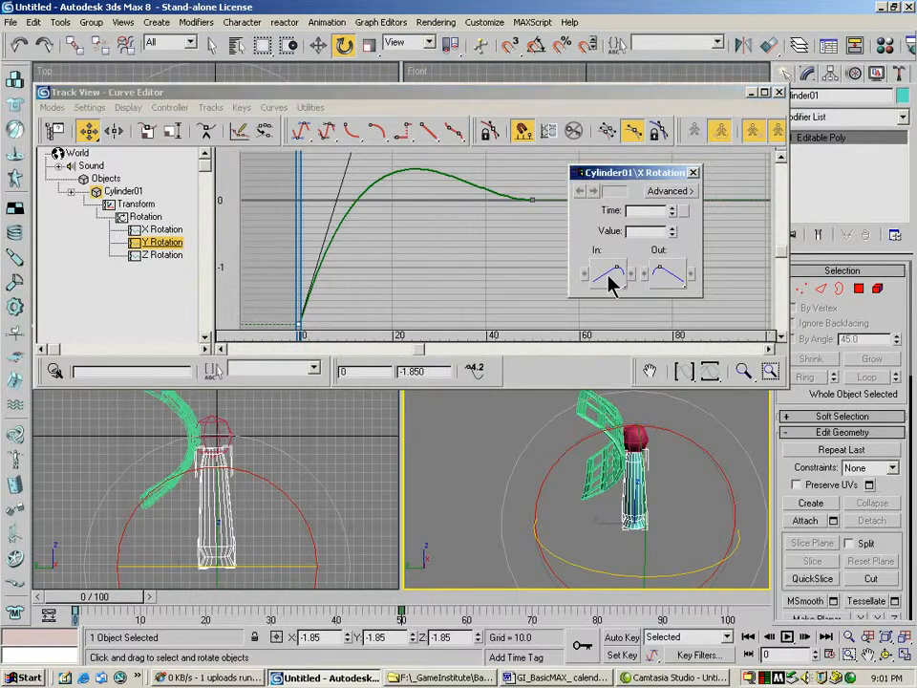
click(694, 174)
right_click(301, 324)
drag(276, 442, 286, 336)
drag(338, 444, 339, 321)
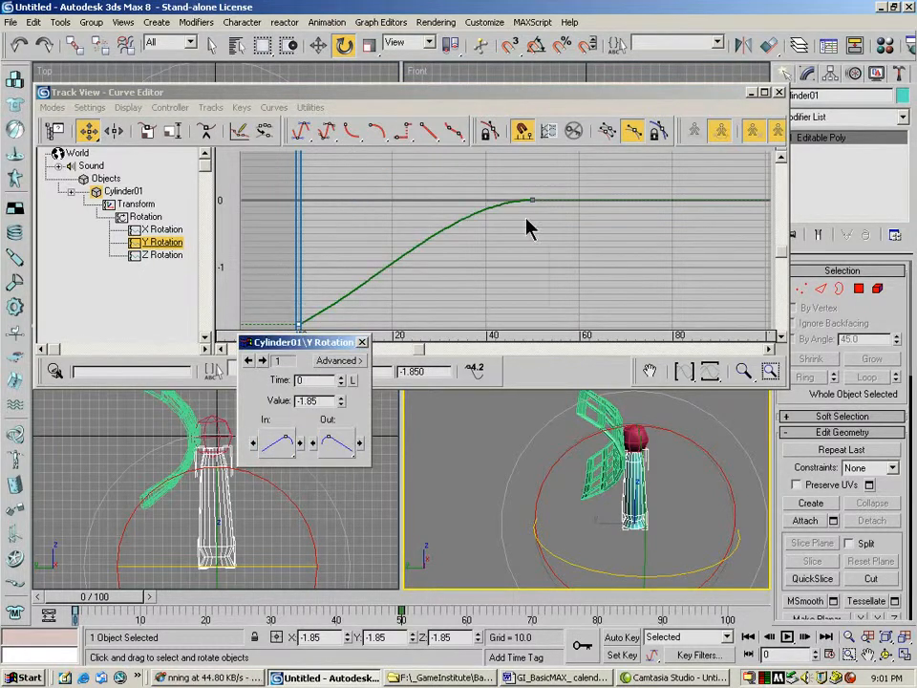
- Set the In tangent of the Y Rotation key at frame 50 to linear and close the key properties
drag(550, 186, 515, 229)
drag(290, 449, 292, 315)
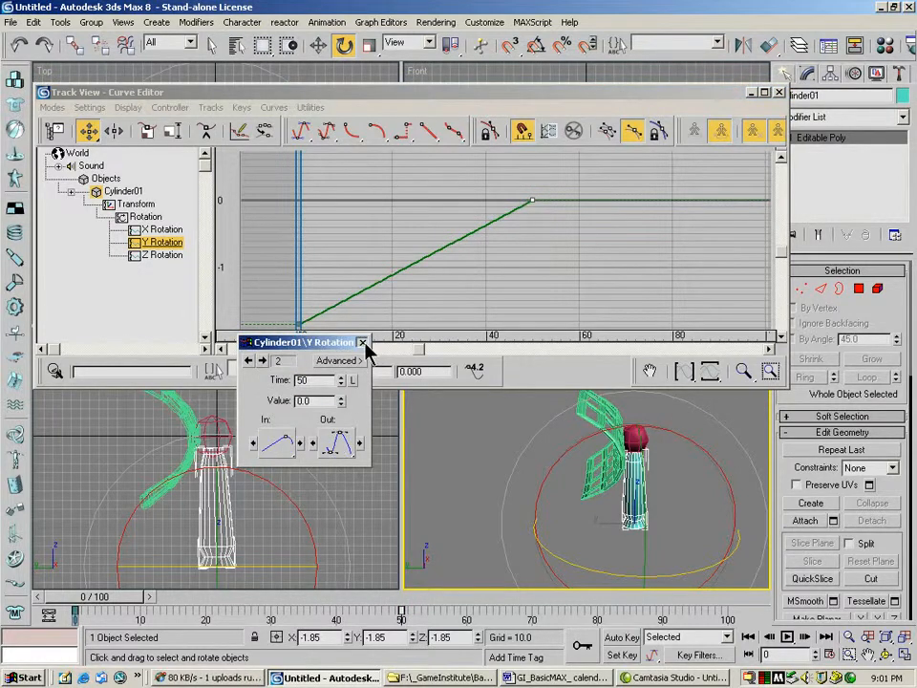
click(362, 342)
- Show only the Z Rotation curve and set the Out tangent of its frame 0 key to linear
click(163, 255)
click(297, 326)
right_click(298, 327)
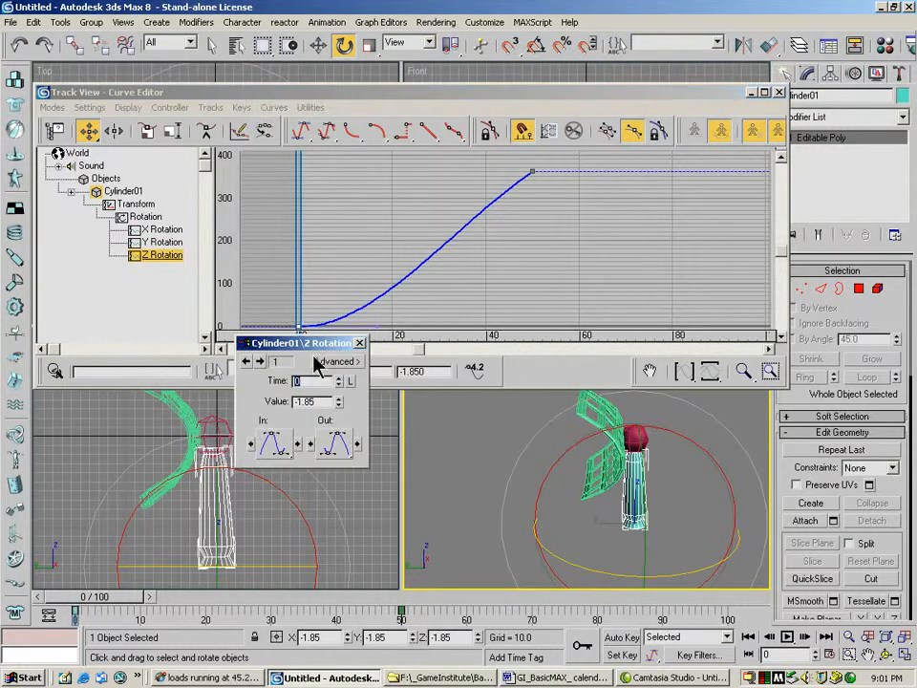
drag(336, 452, 332, 299)
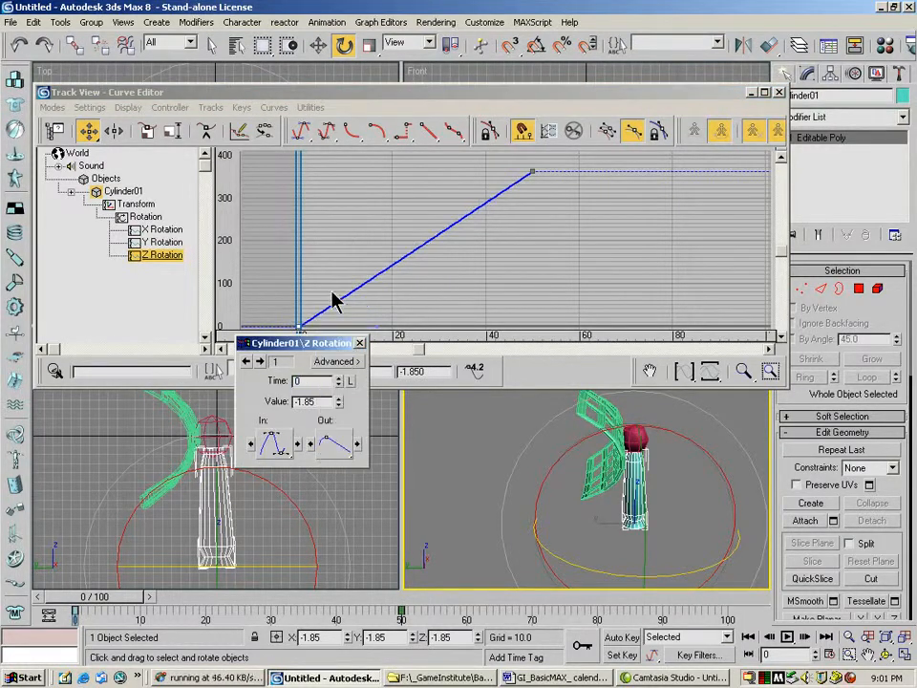
click(360, 344)
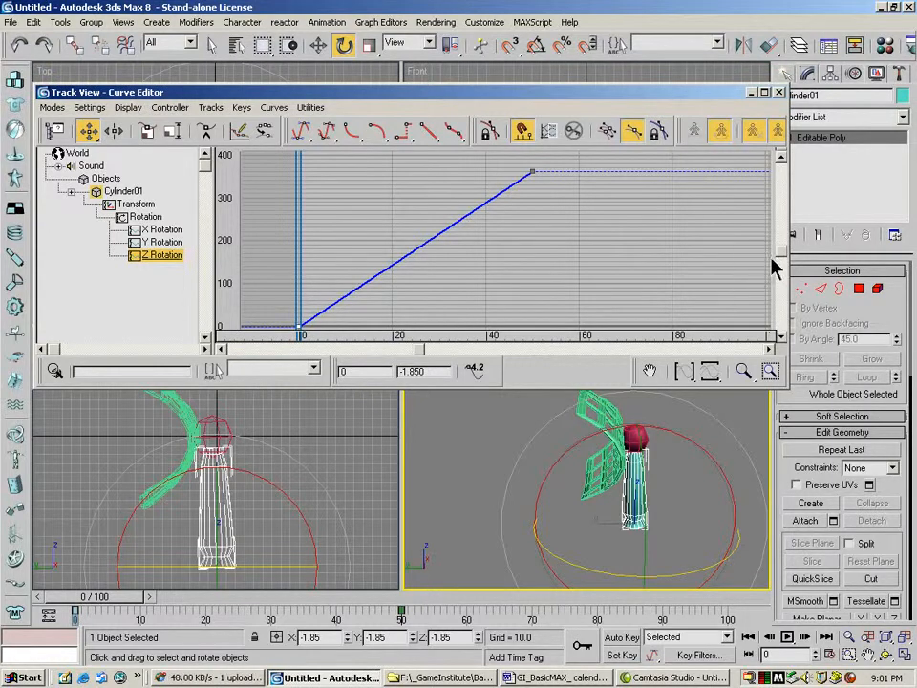
- Set the Z Rotation curve's out-of-range type after its last key to Cycle
drag(785, 251, 782, 256)
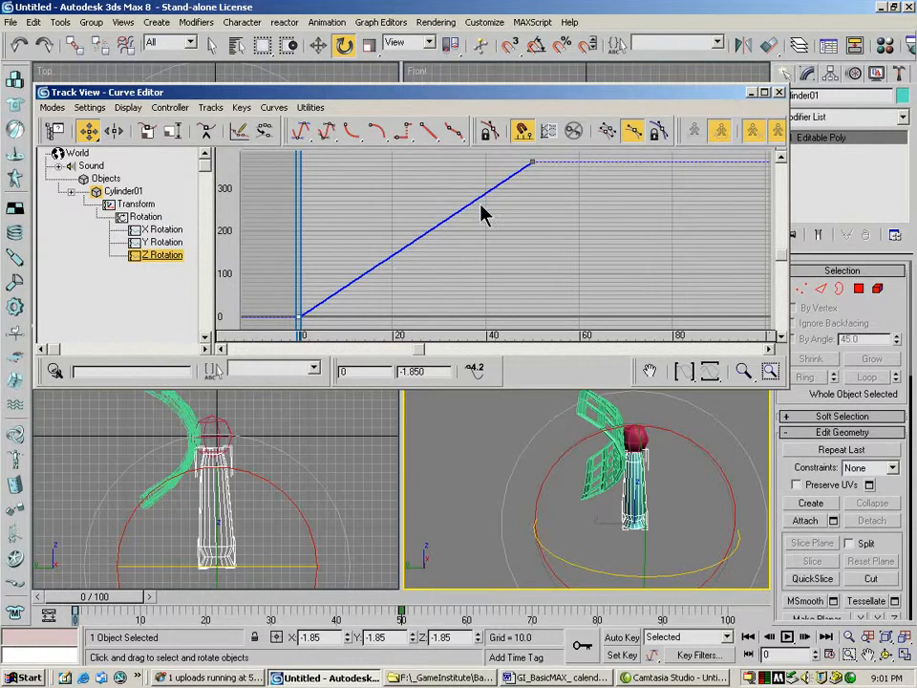
click(551, 133)
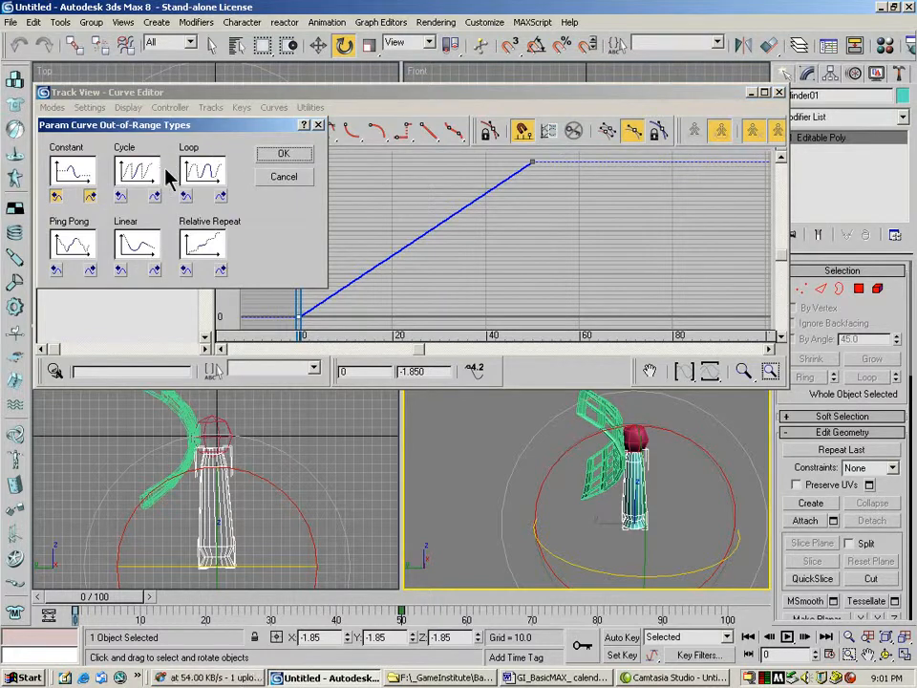
click(143, 195)
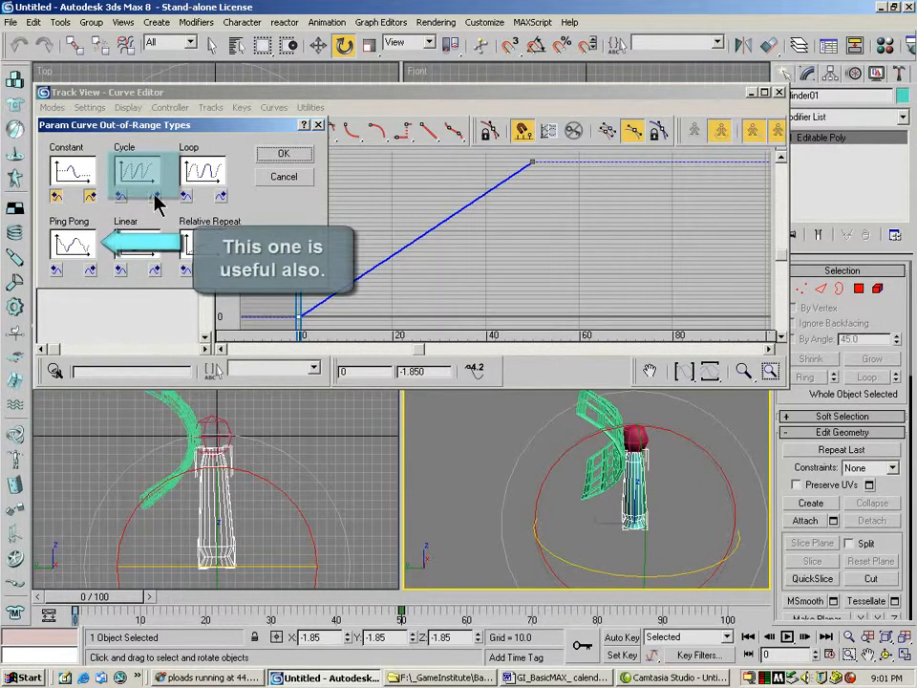
click(283, 154)
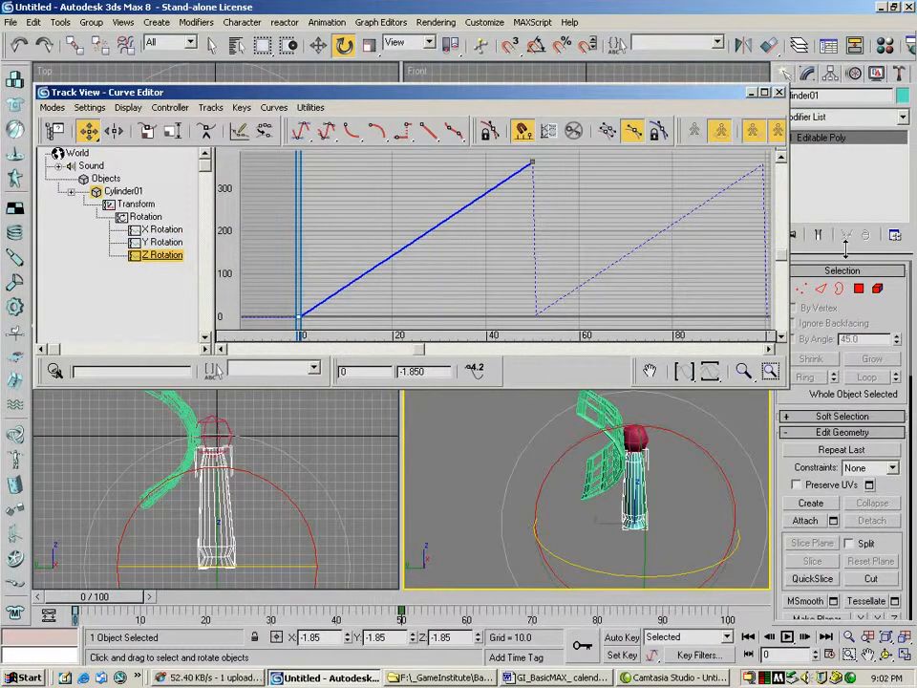
- Close the Curve Editor and play the animation to check the dish's continuous rotation, stopping at frame 51
click(779, 92)
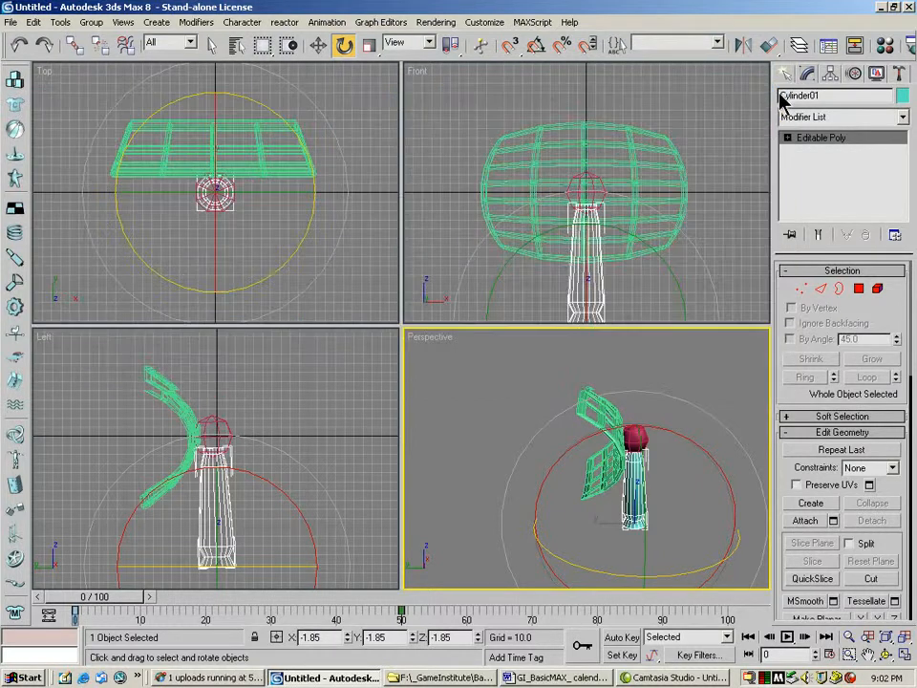
click(789, 637)
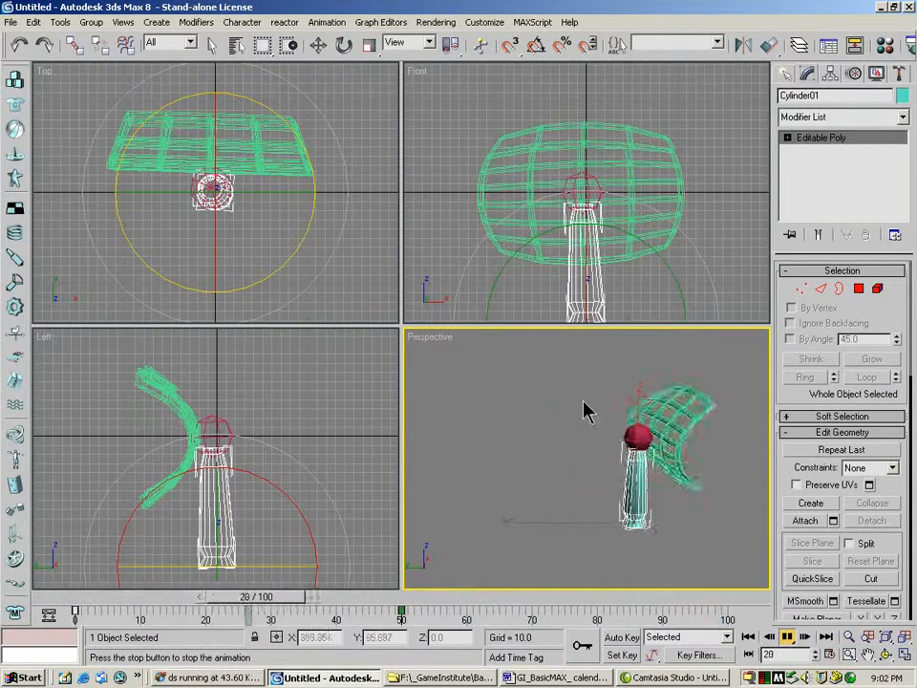
click(413, 597)
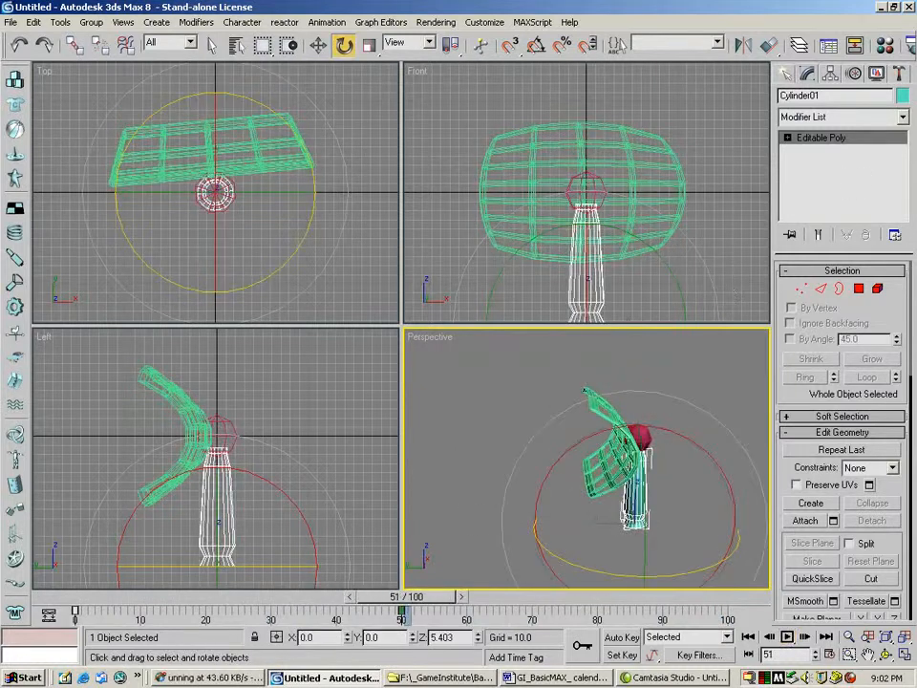
- Select the dish, sphere and post together and change their object color to the near-black swatch of the 3ds Max palette
drag(512, 104, 710, 355)
click(902, 95)
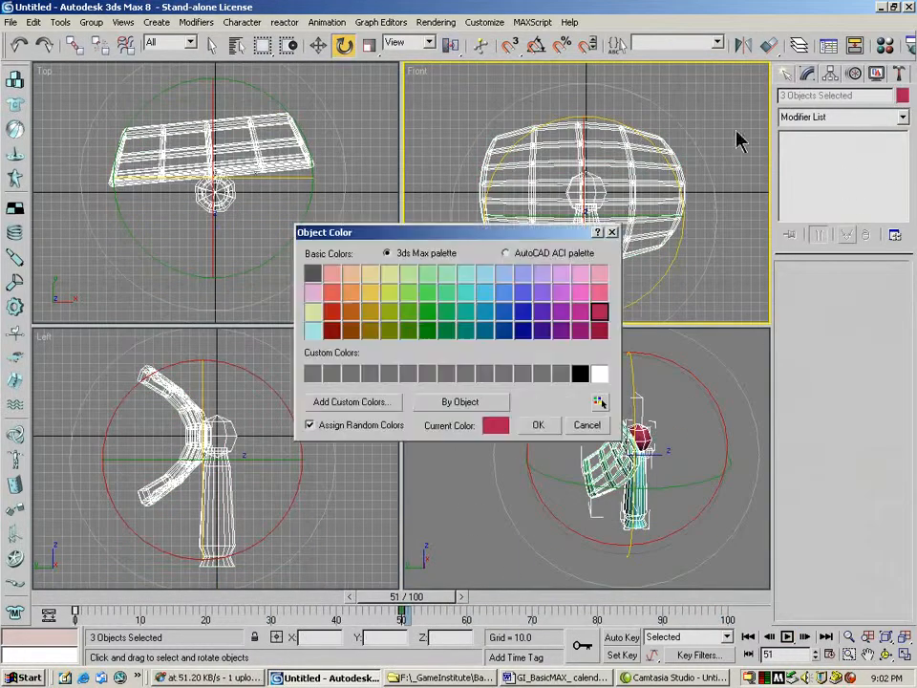
click(318, 275)
click(533, 427)
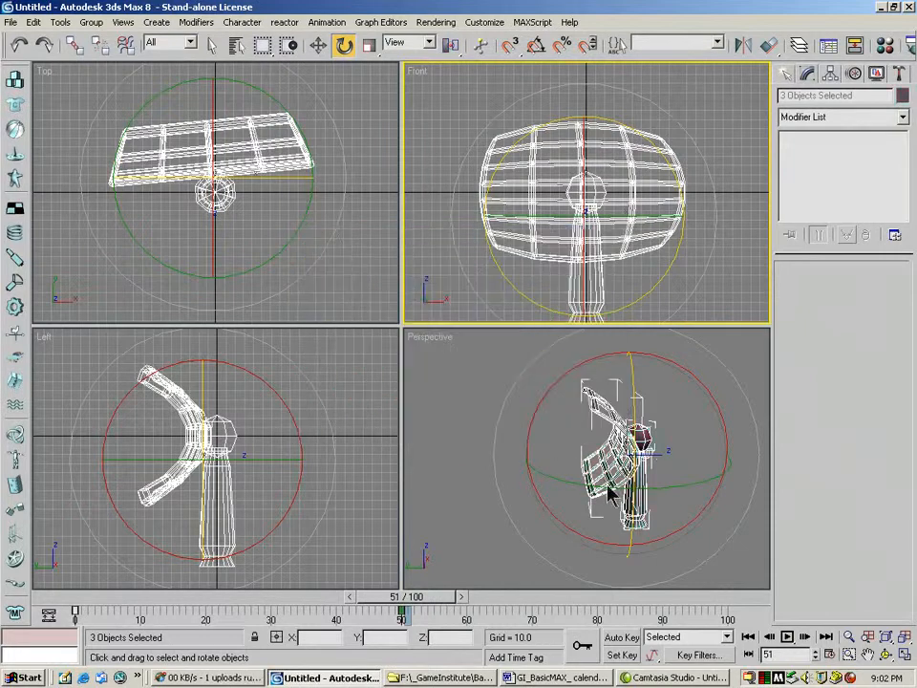
- Play the animation in the Perspective viewport to review the recolored, rotating radar dish
click(787, 637)
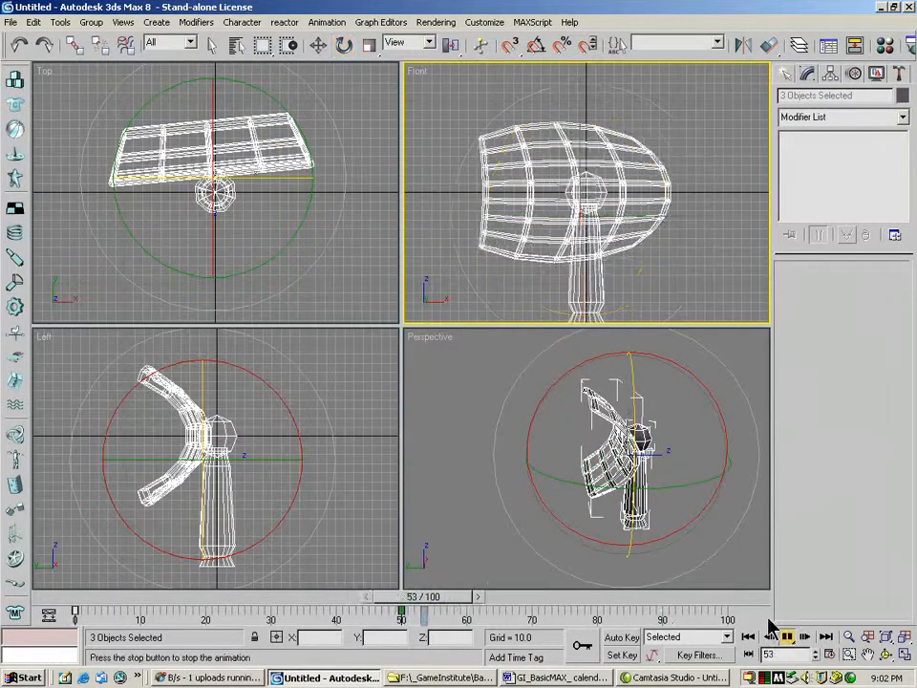
right_click(706, 455)
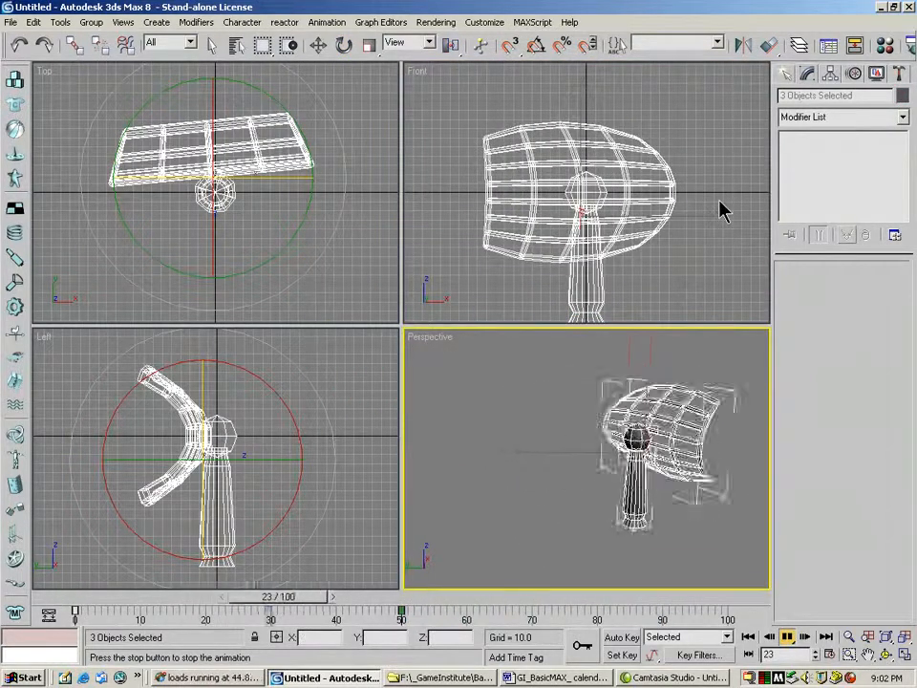